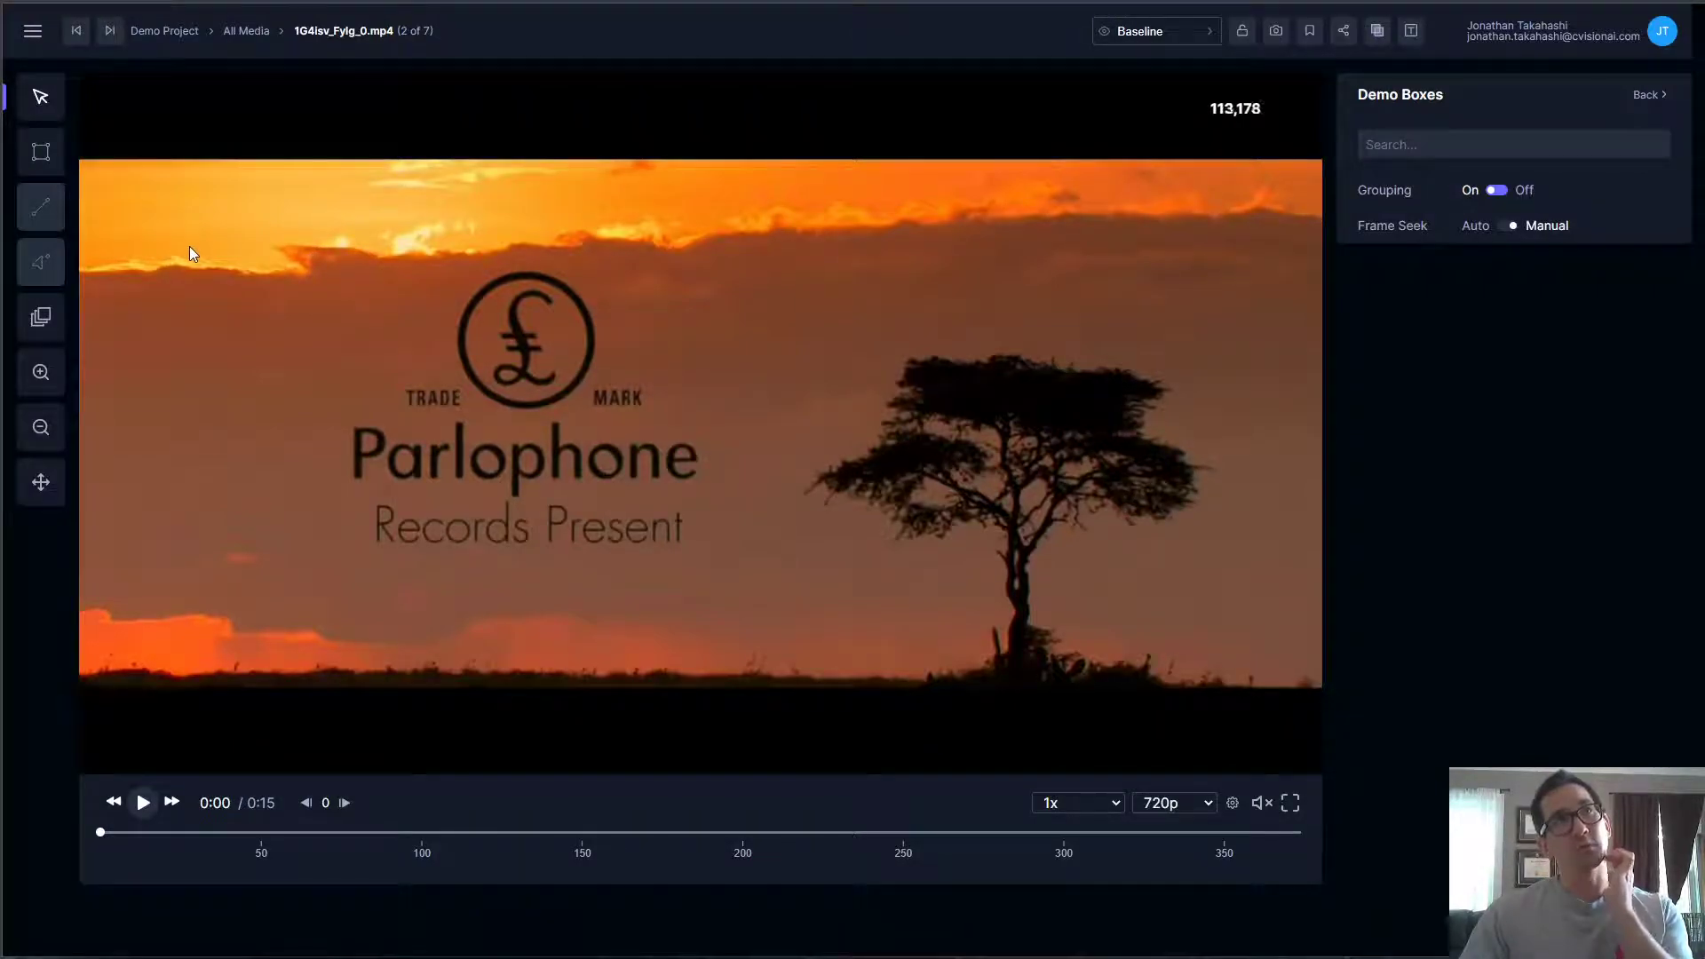
Draw a box around the circular pound logo, starting at about 388,200, and save it with the label Icon
click(44, 155)
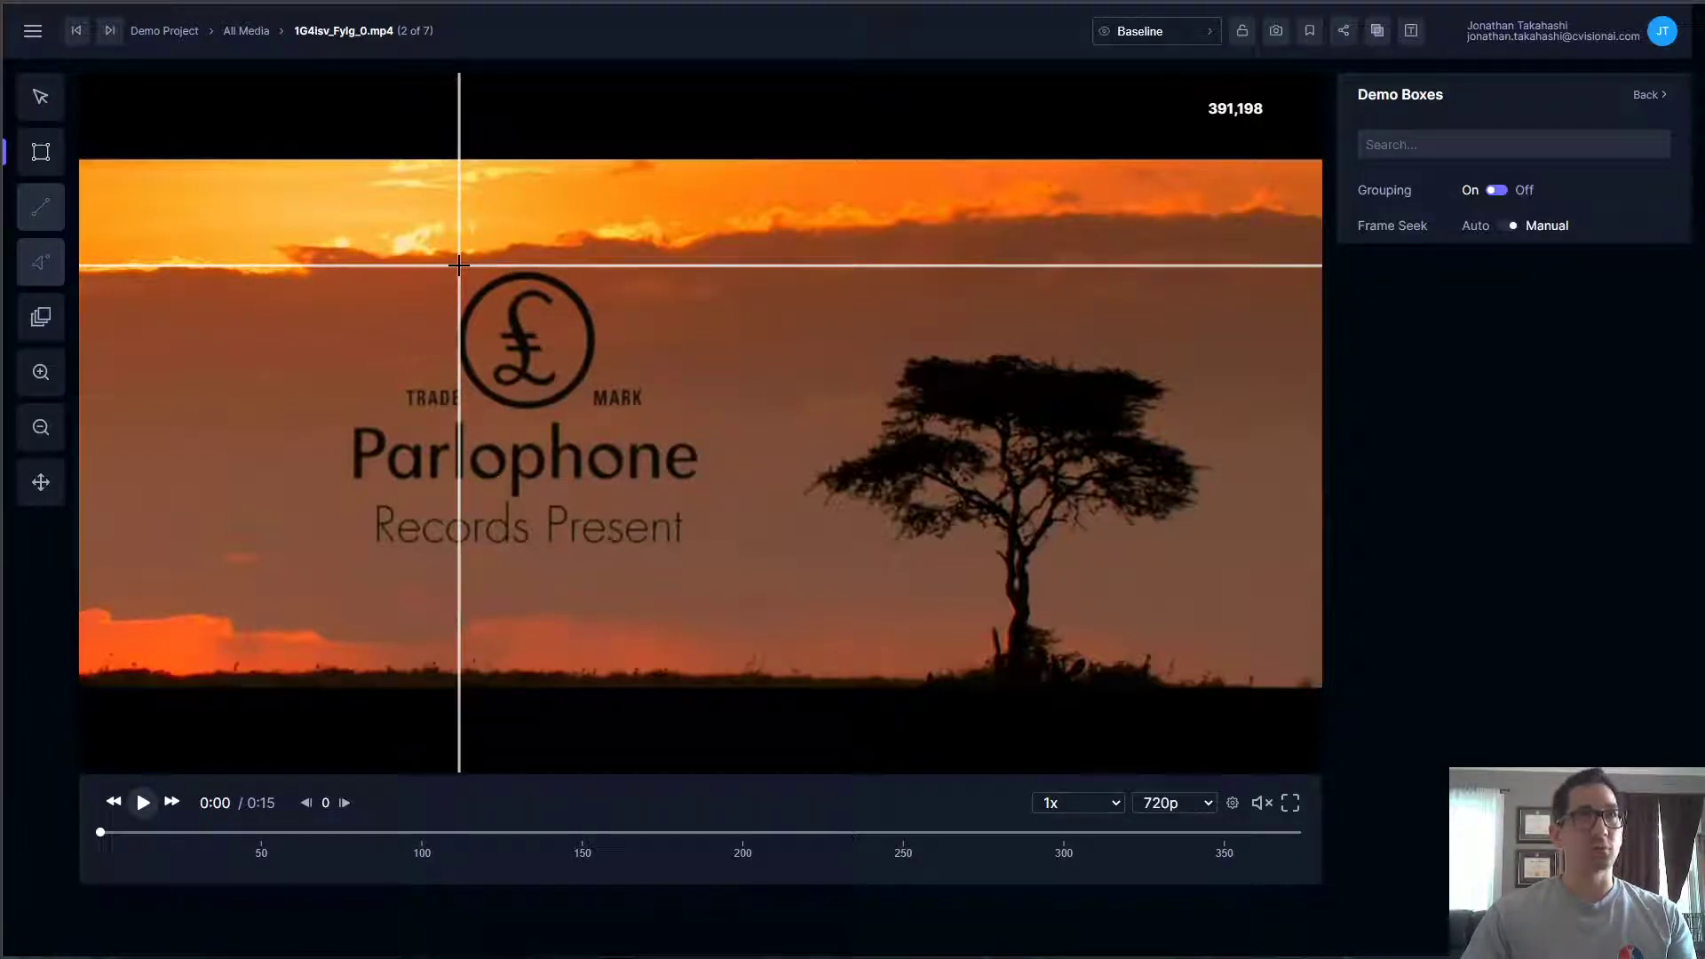
key(Escape)
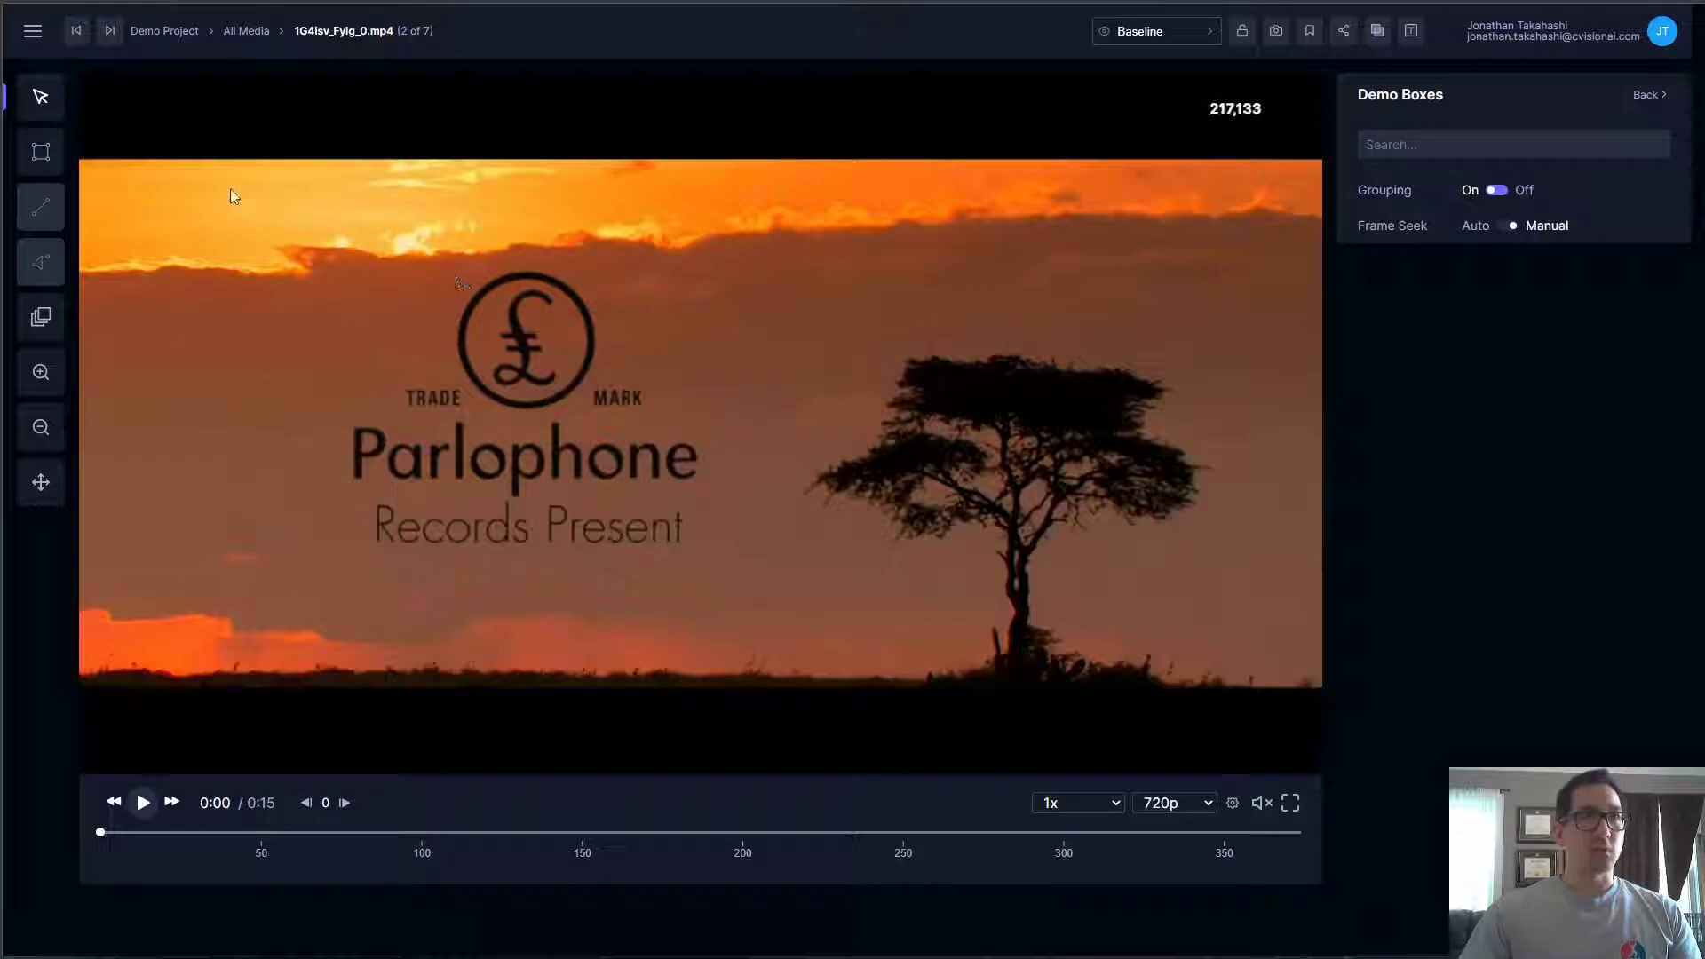
click(41, 153)
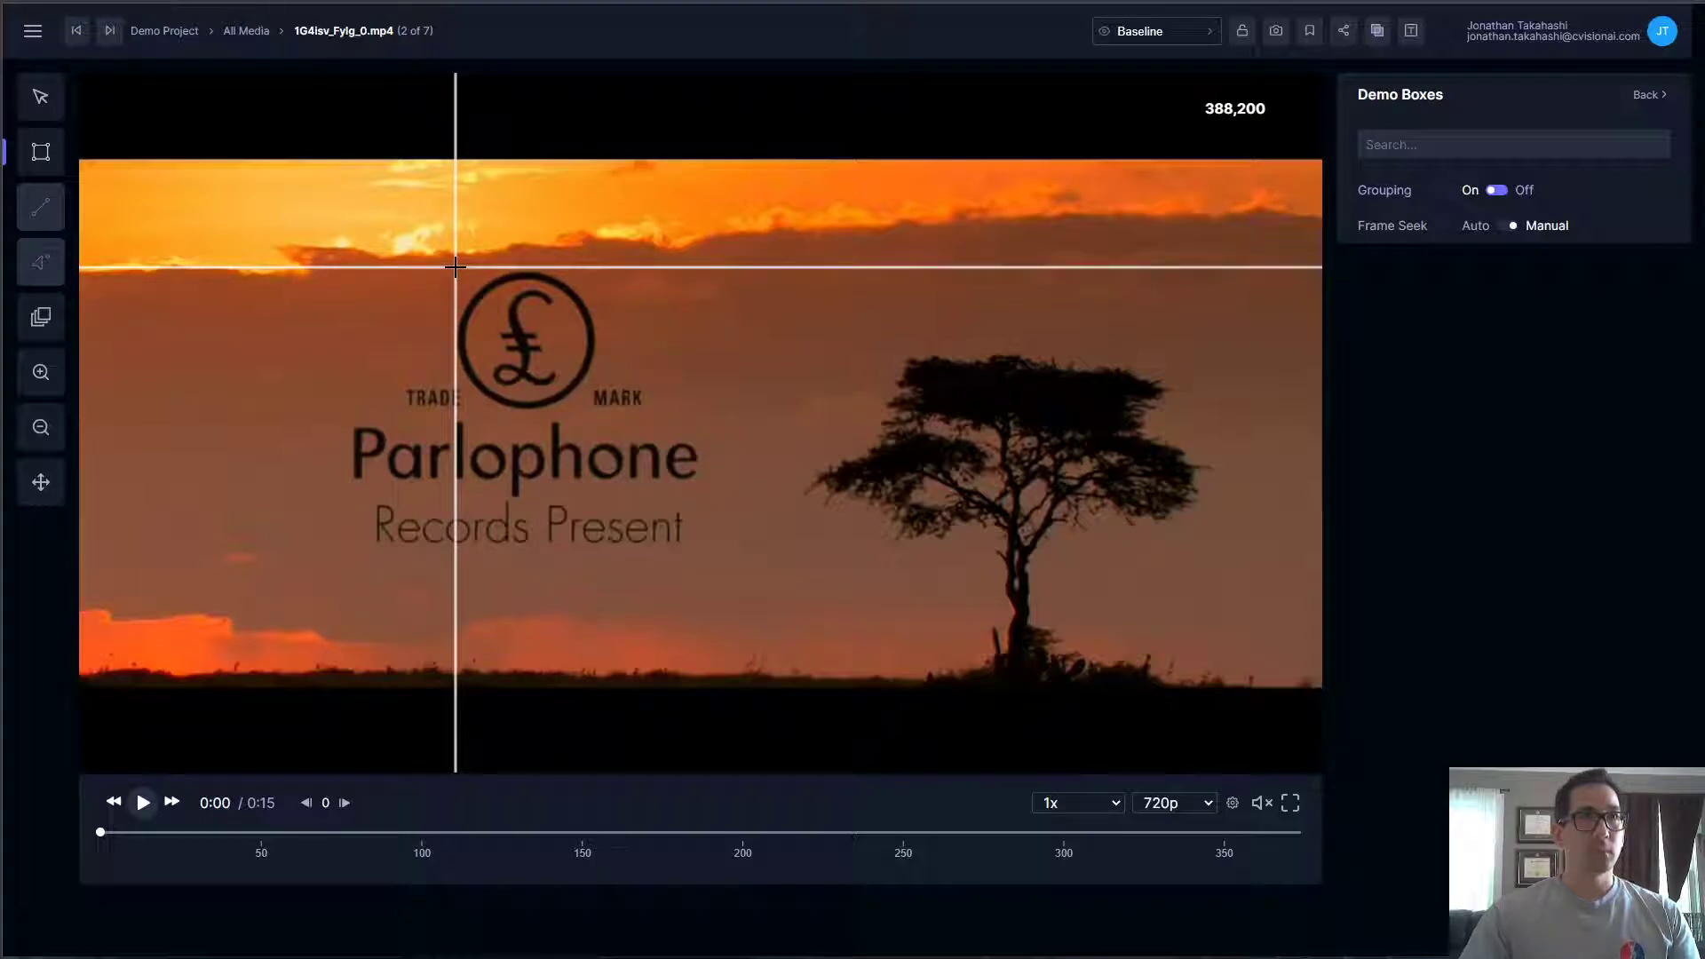
drag(454, 266, 595, 411)
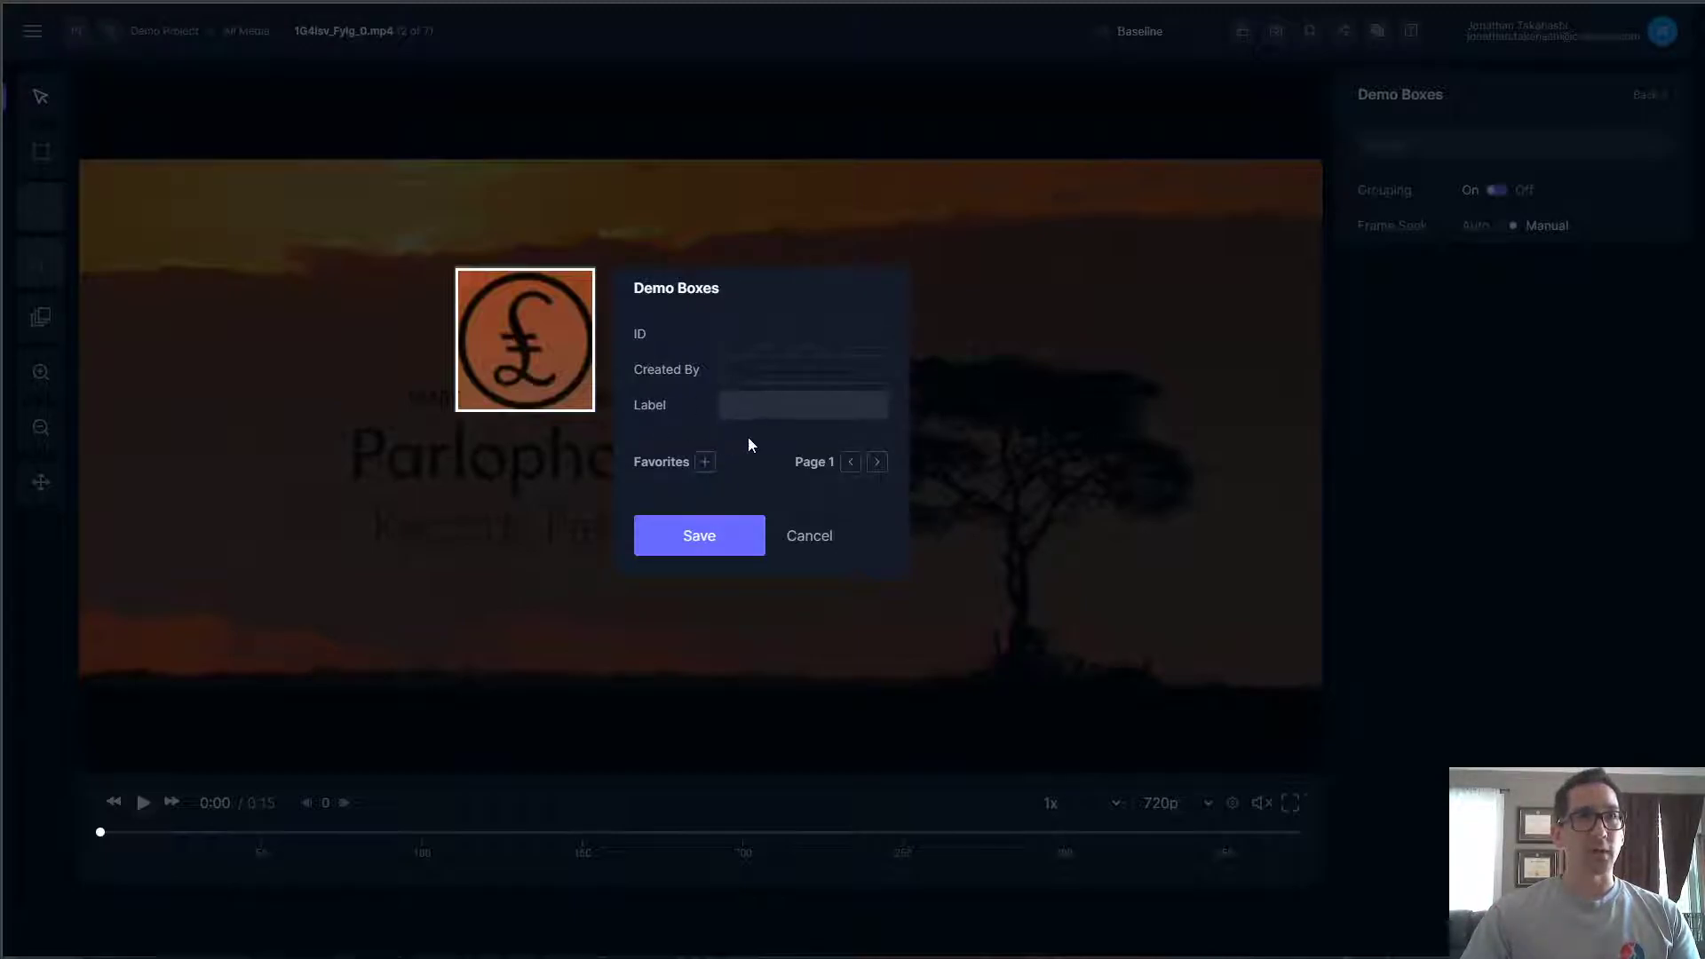
click(778, 403)
text(Icon)
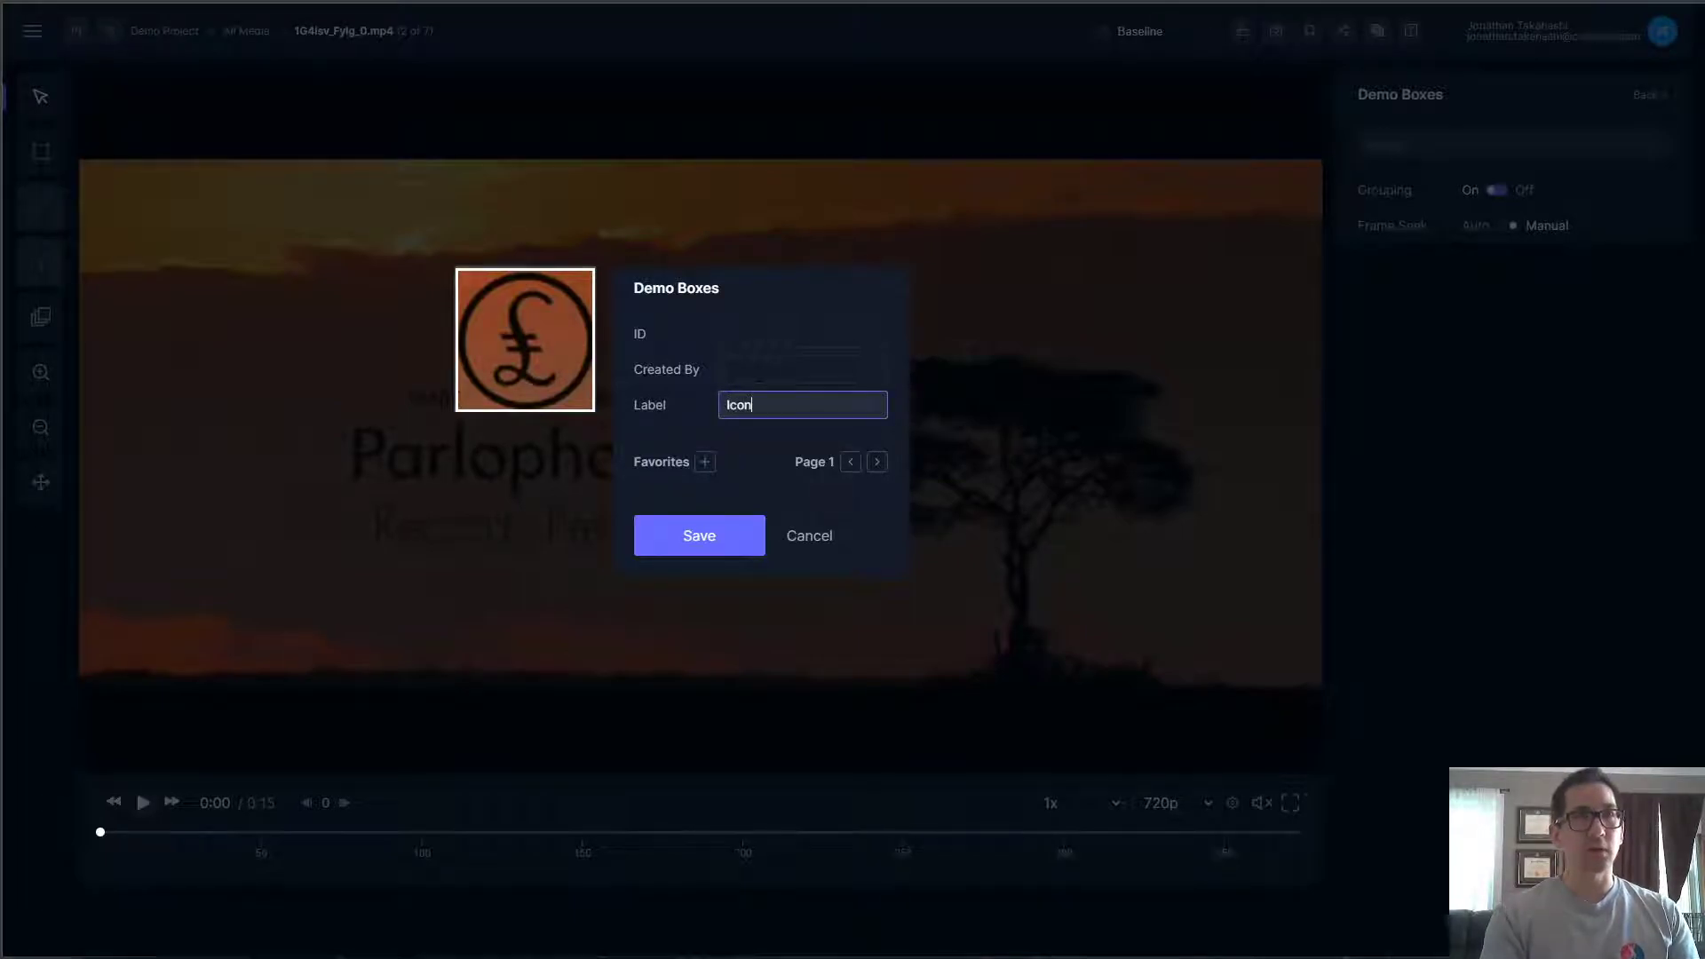
click(728, 540)
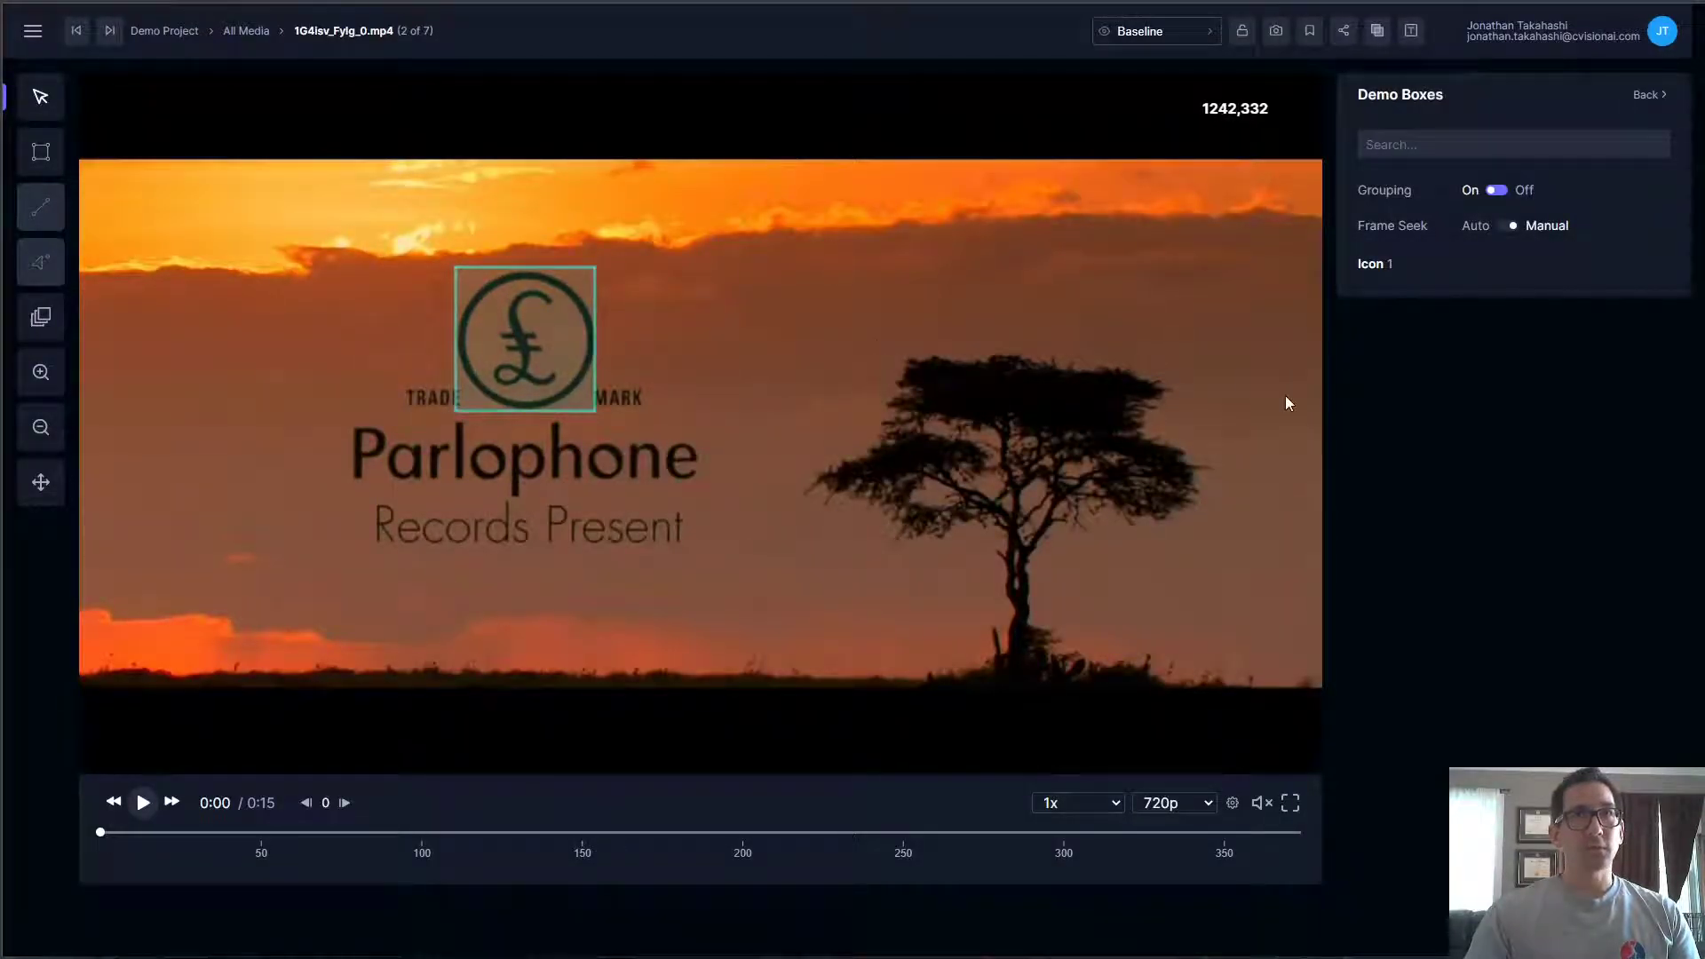
Enlarge the logo's box until it extends over most of the word Parlophone, and change its label to "Icon asedfasdf"
mouse_move(1389, 267)
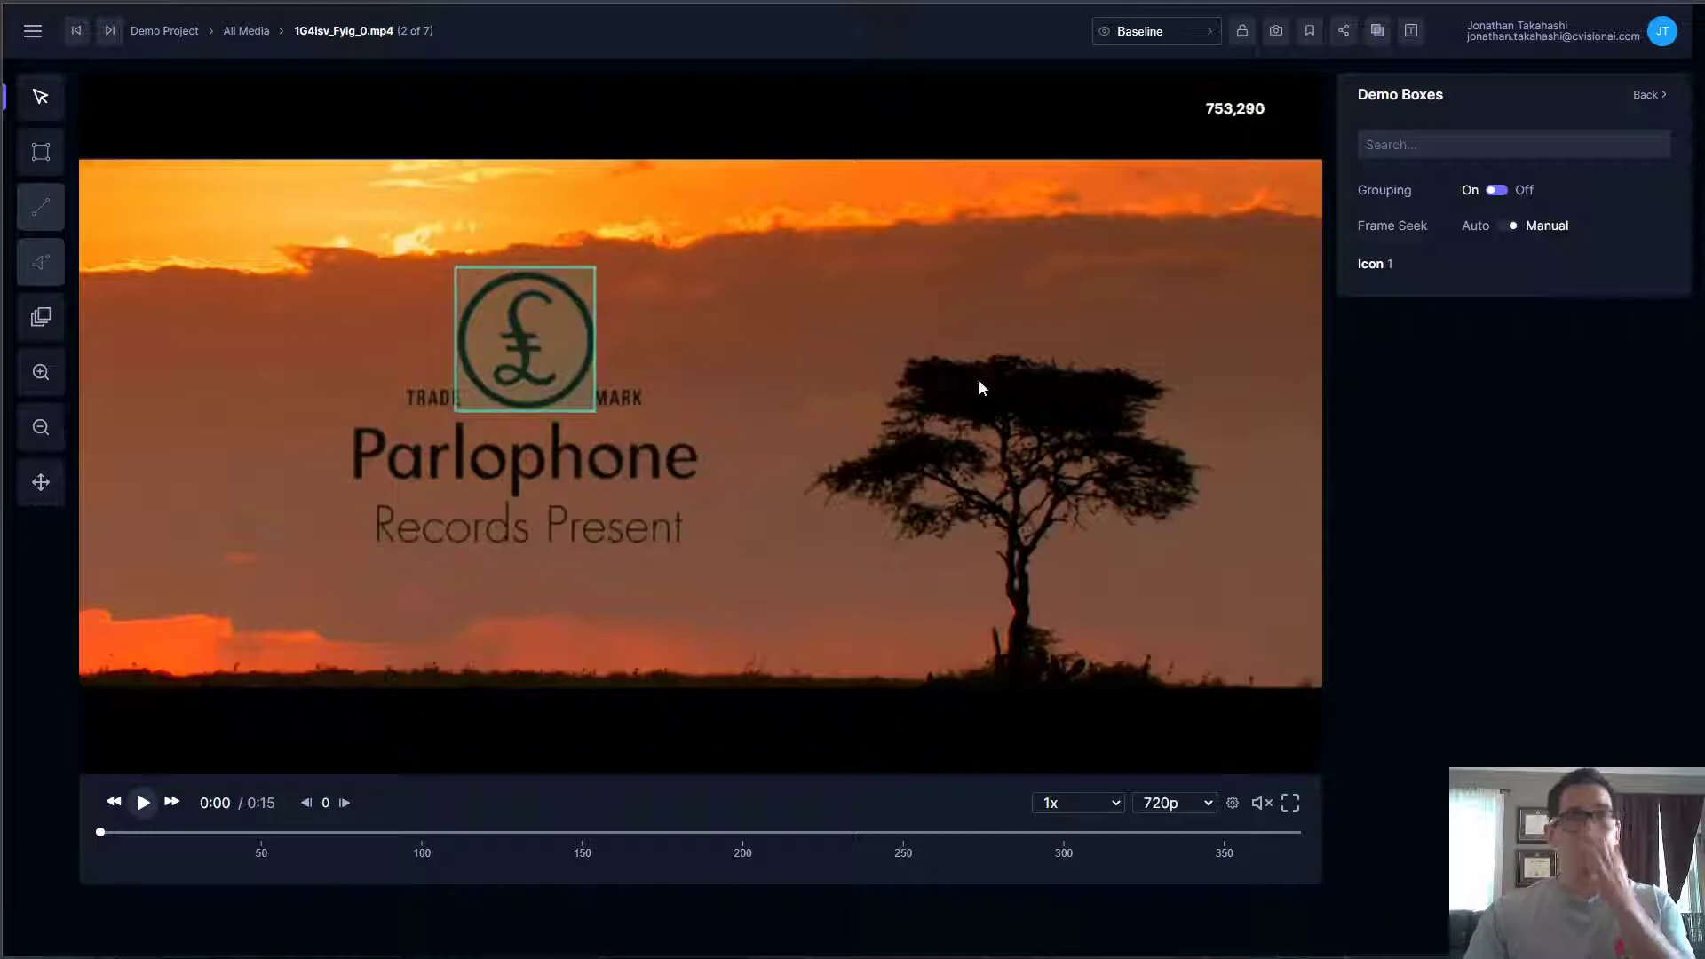
click(1392, 268)
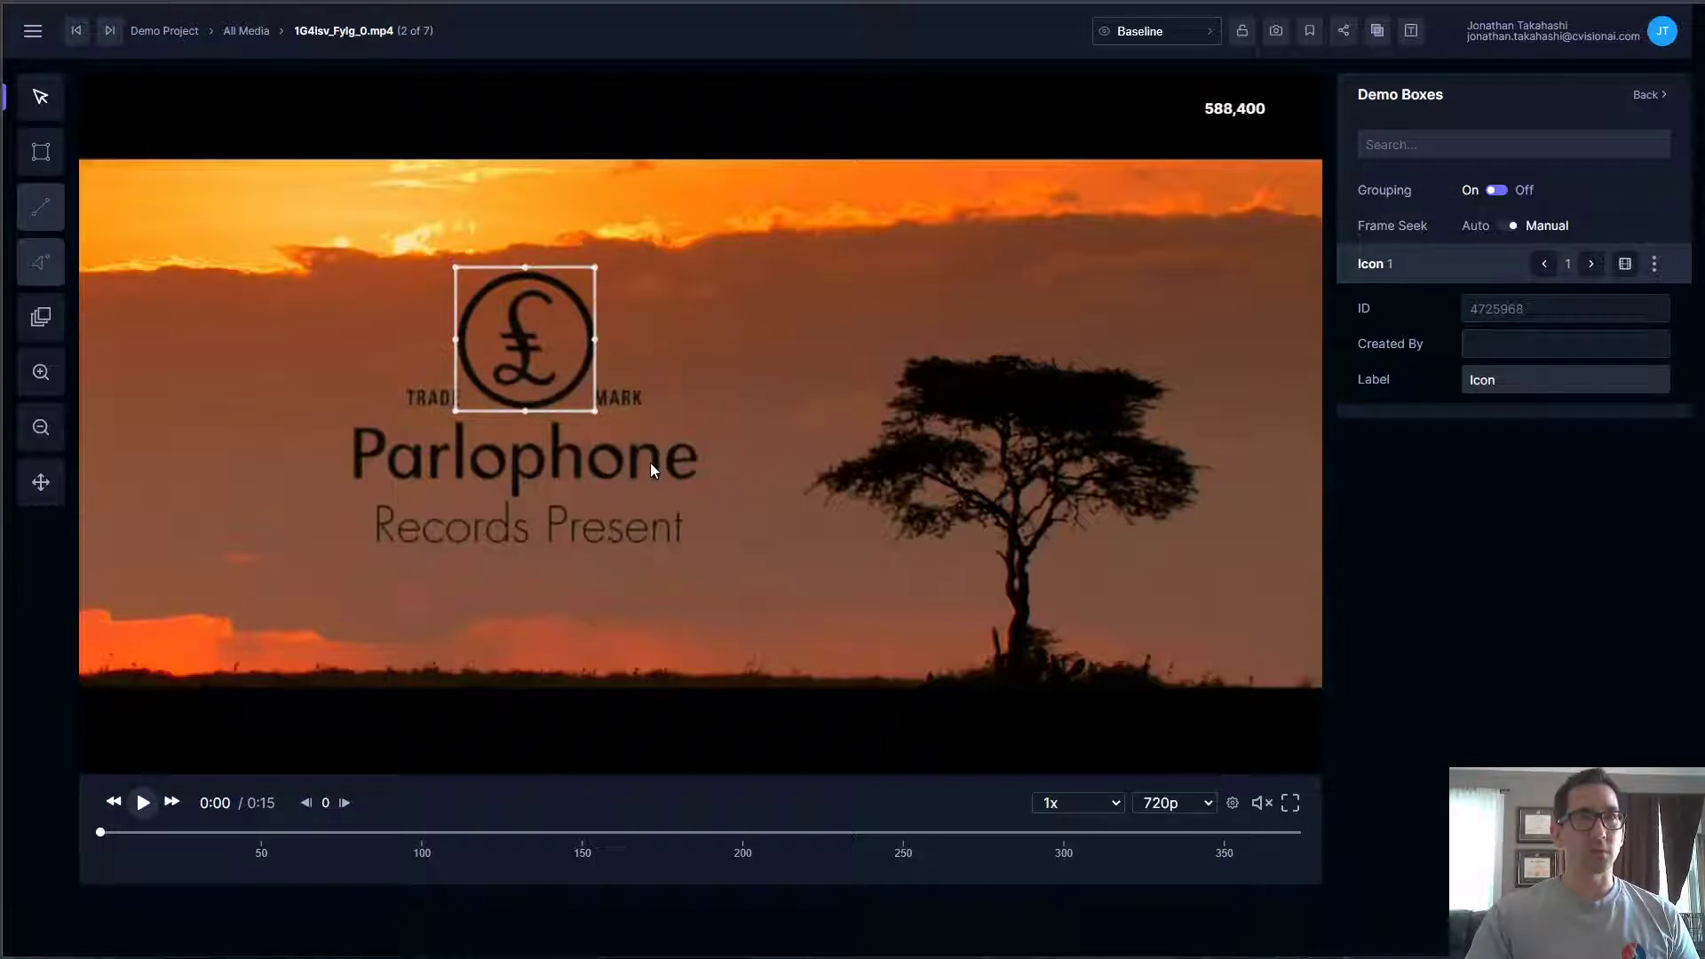
drag(595, 411, 683, 485)
drag(683, 376, 738, 376)
click(1522, 377)
text(asdf)
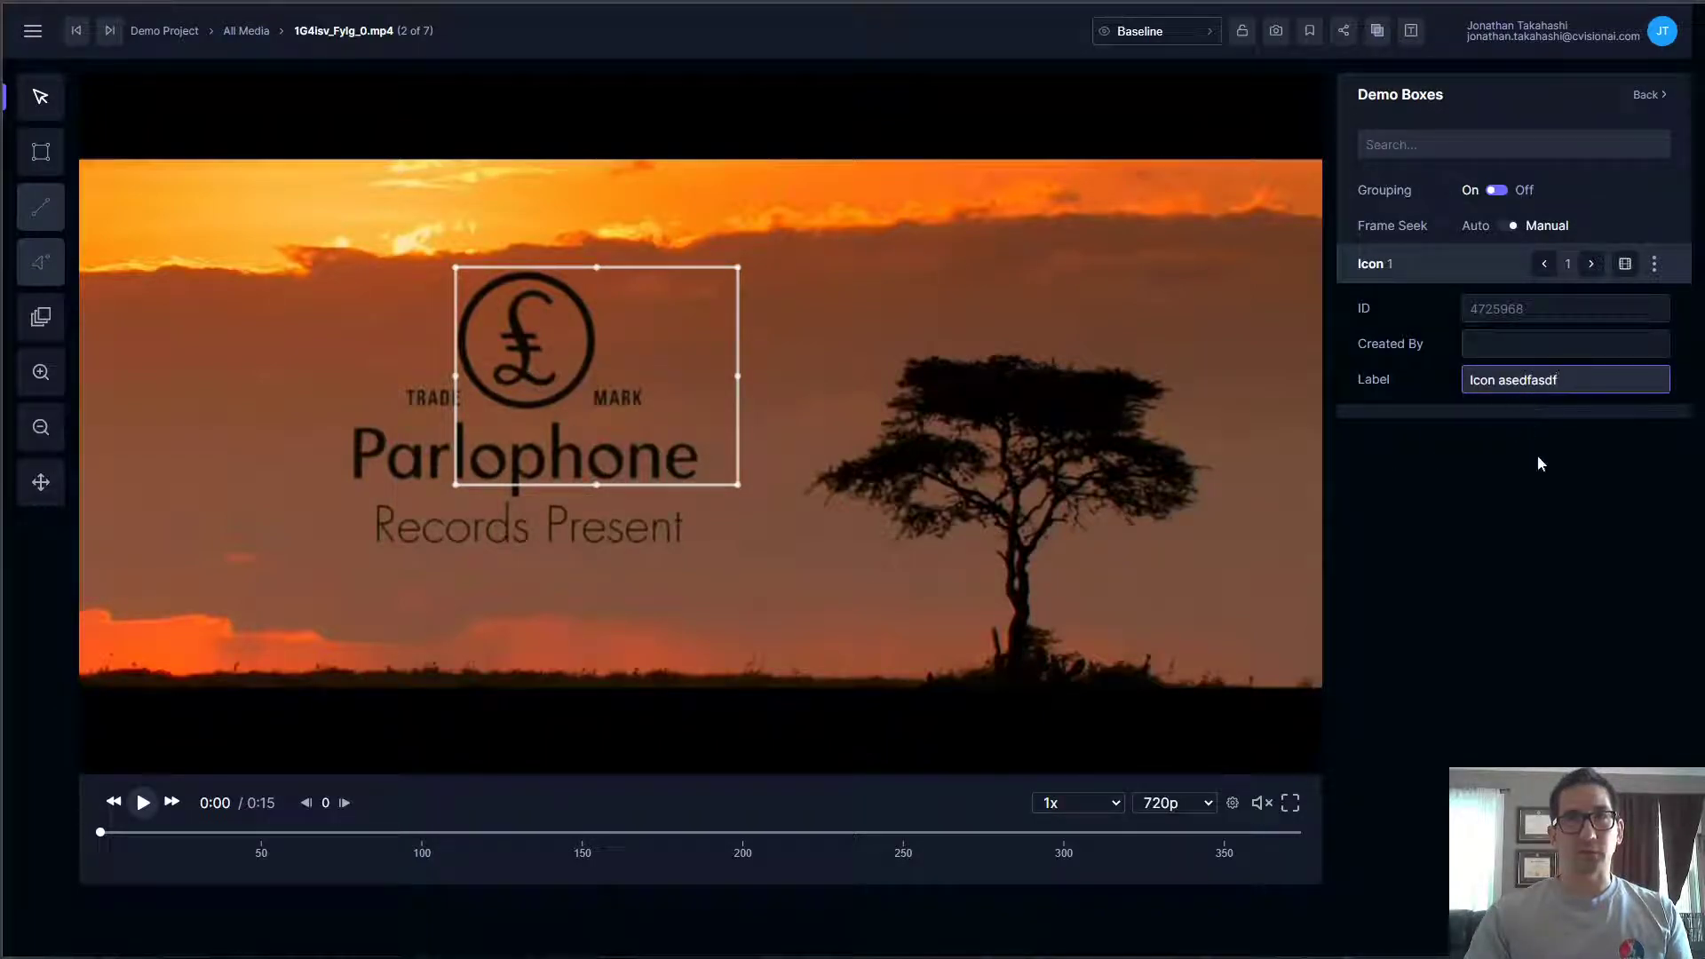
click(1525, 461)
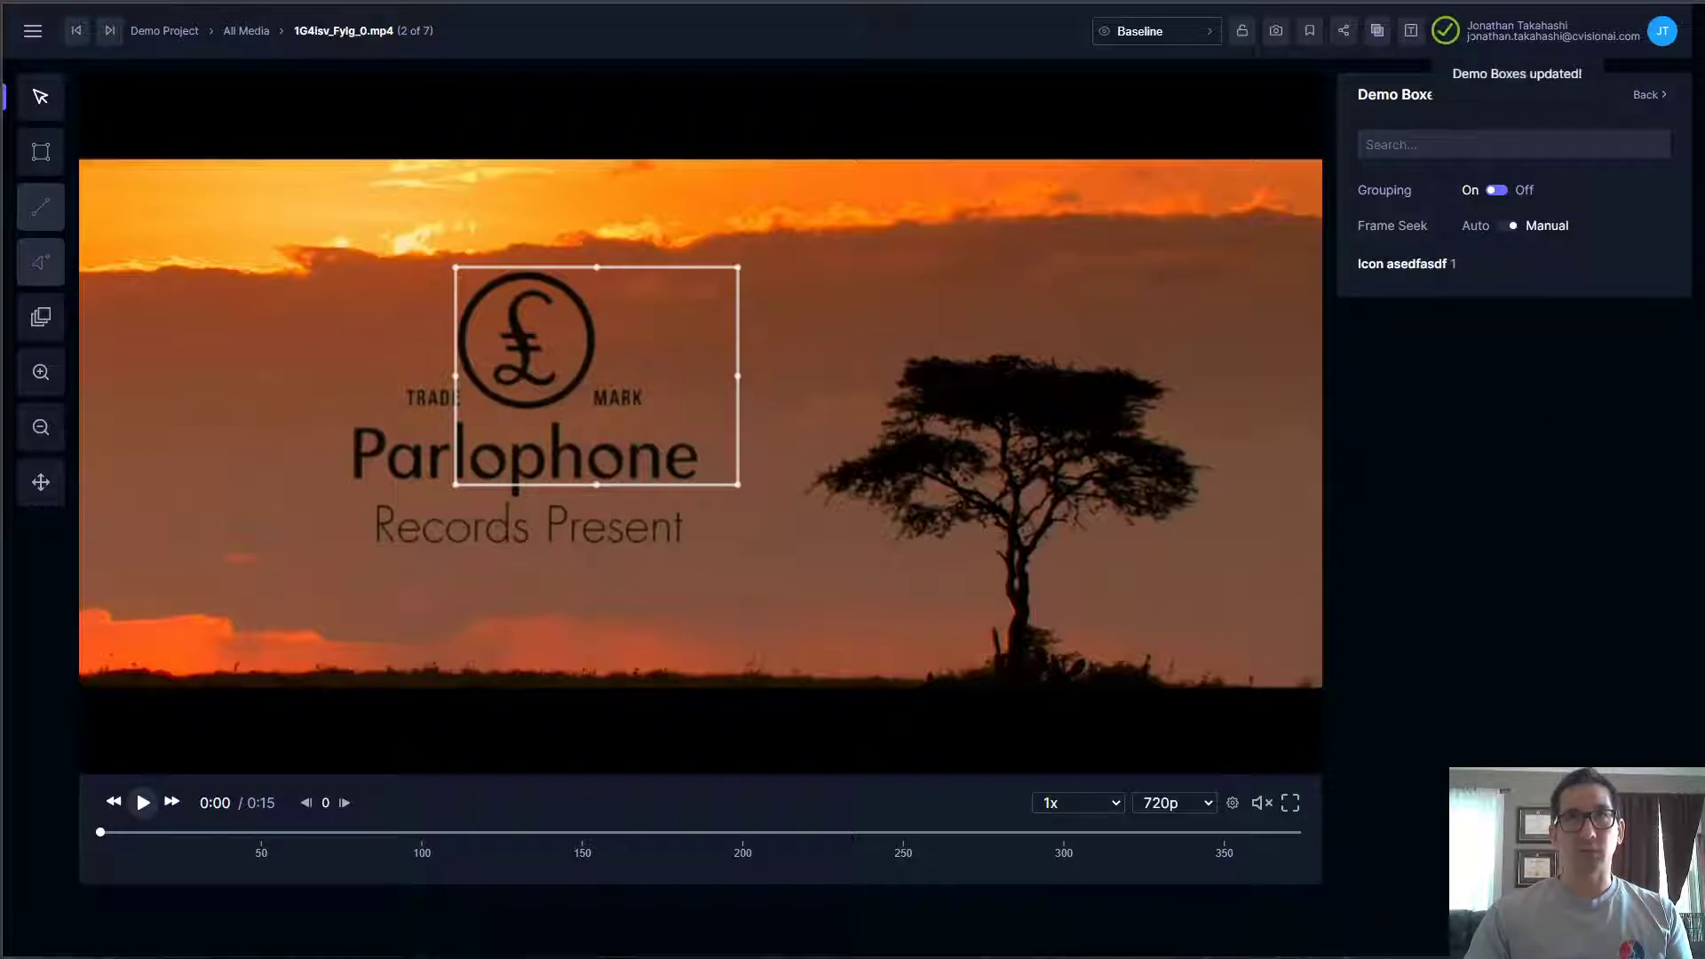
Restore the enlarged box's label to Icon and its size to a tight fit around the circular logo
mouse_move(1447, 271)
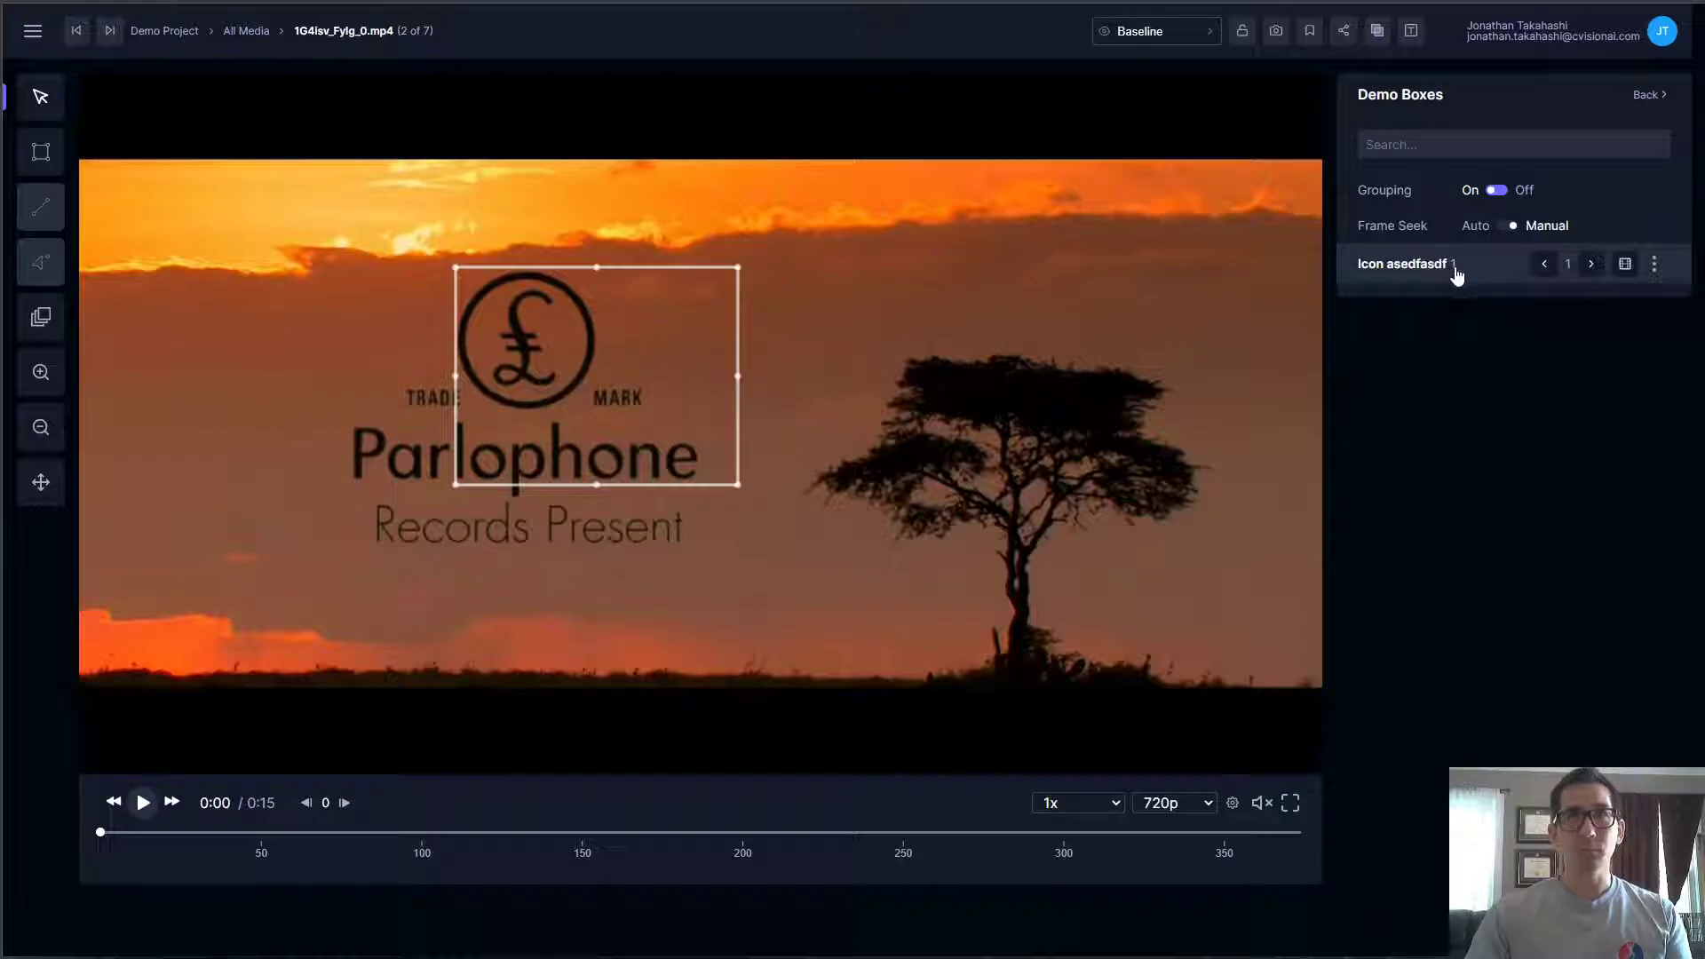
click(1453, 271)
drag(1560, 380, 1499, 379)
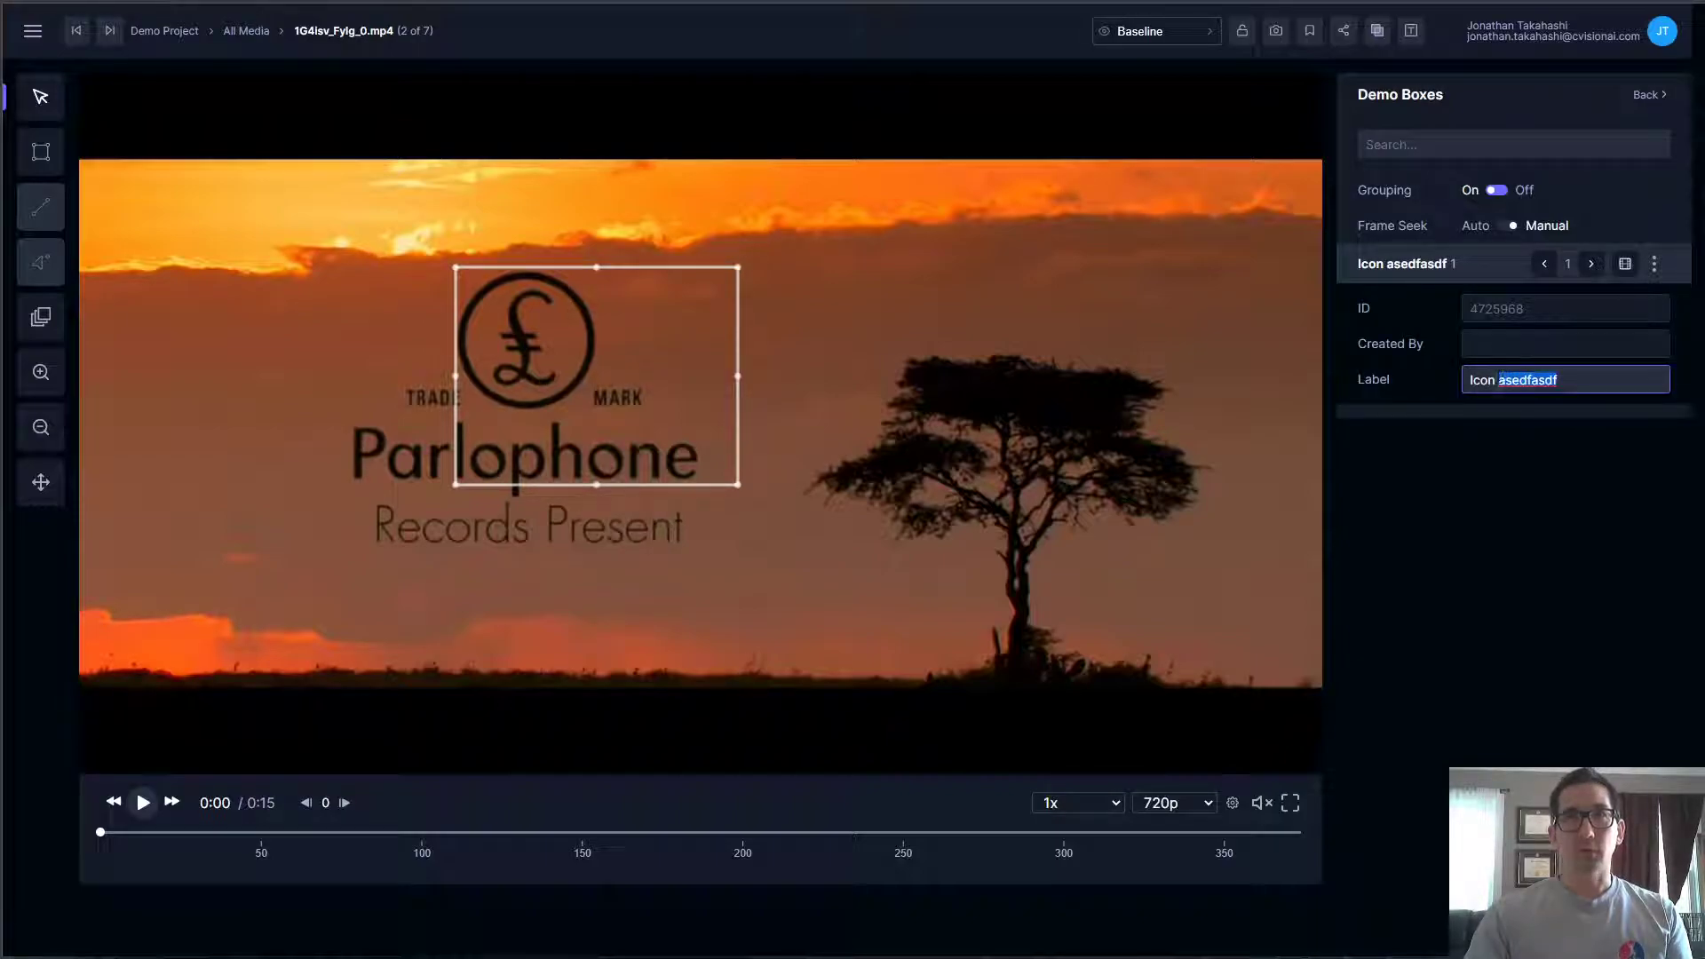
click(1560, 462)
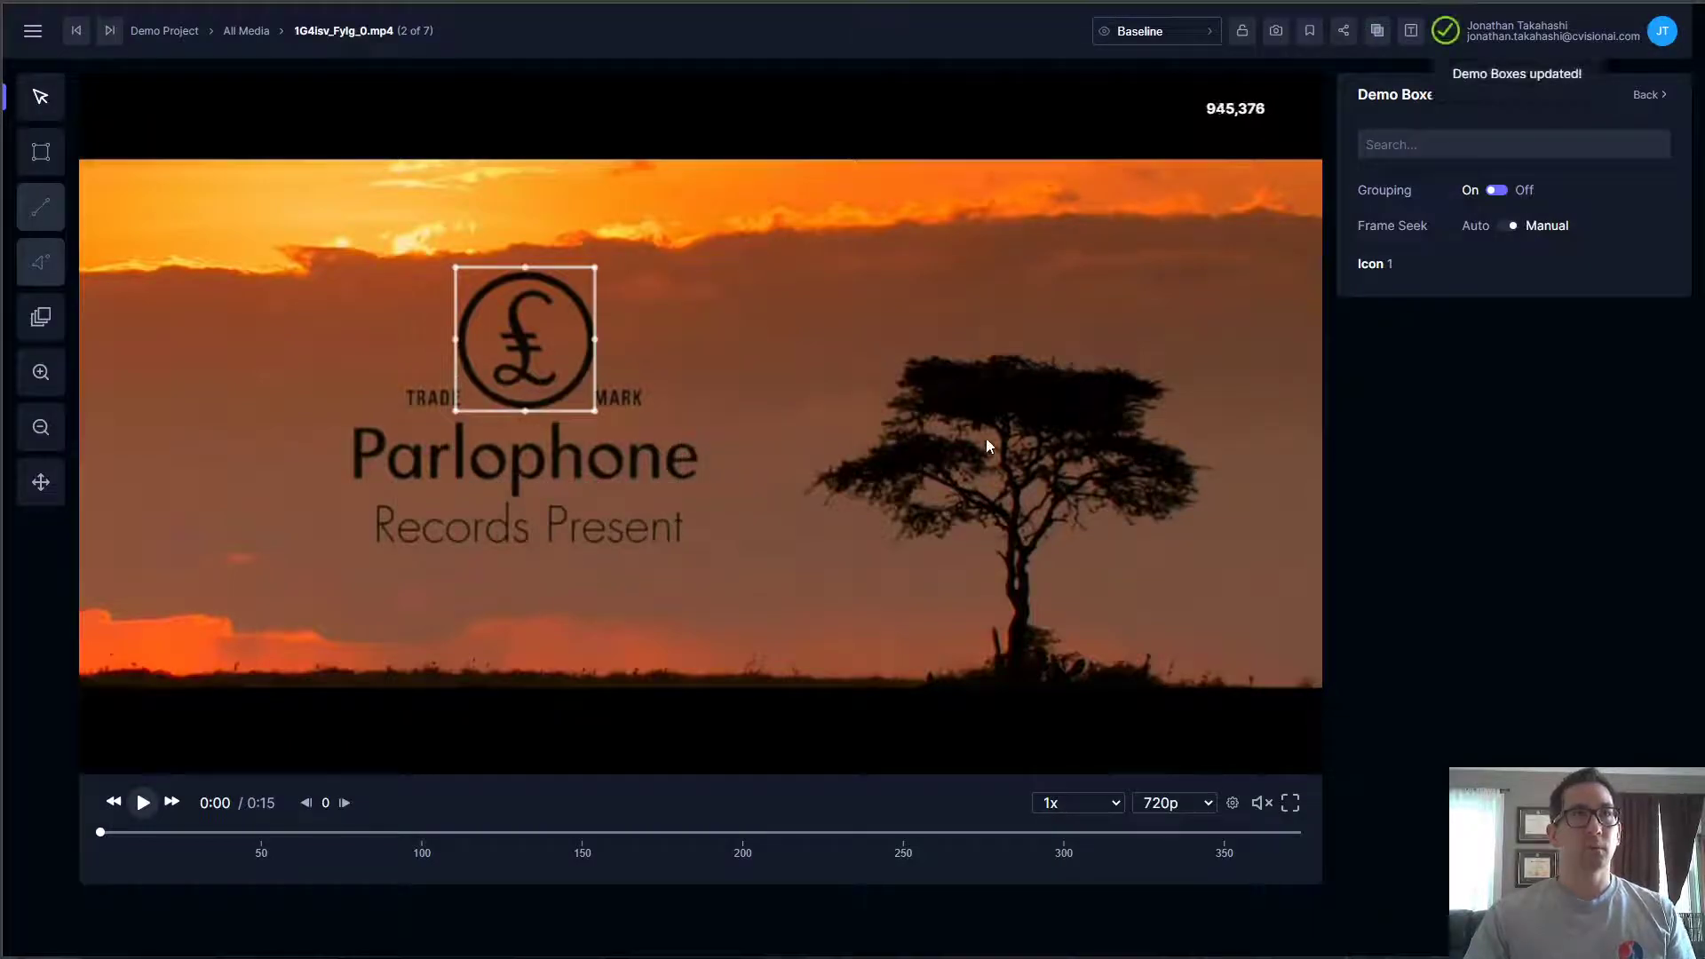
click(863, 403)
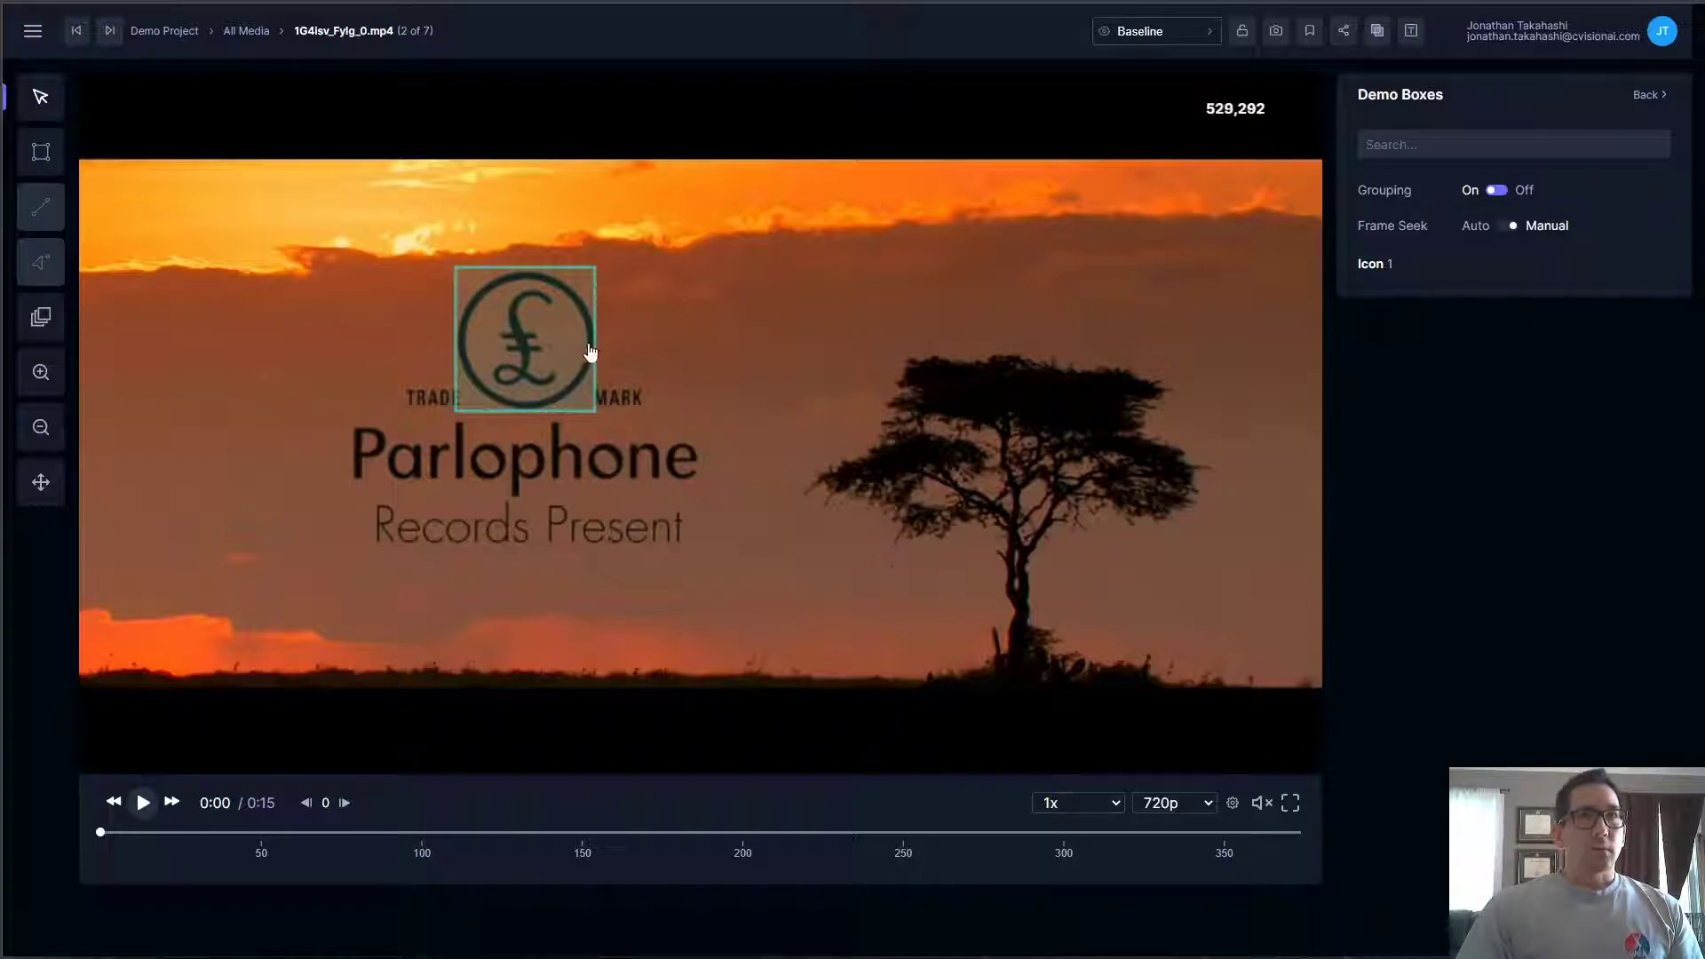
Delete the Icon box around the circular logo and return to the video's overall details
click(577, 336)
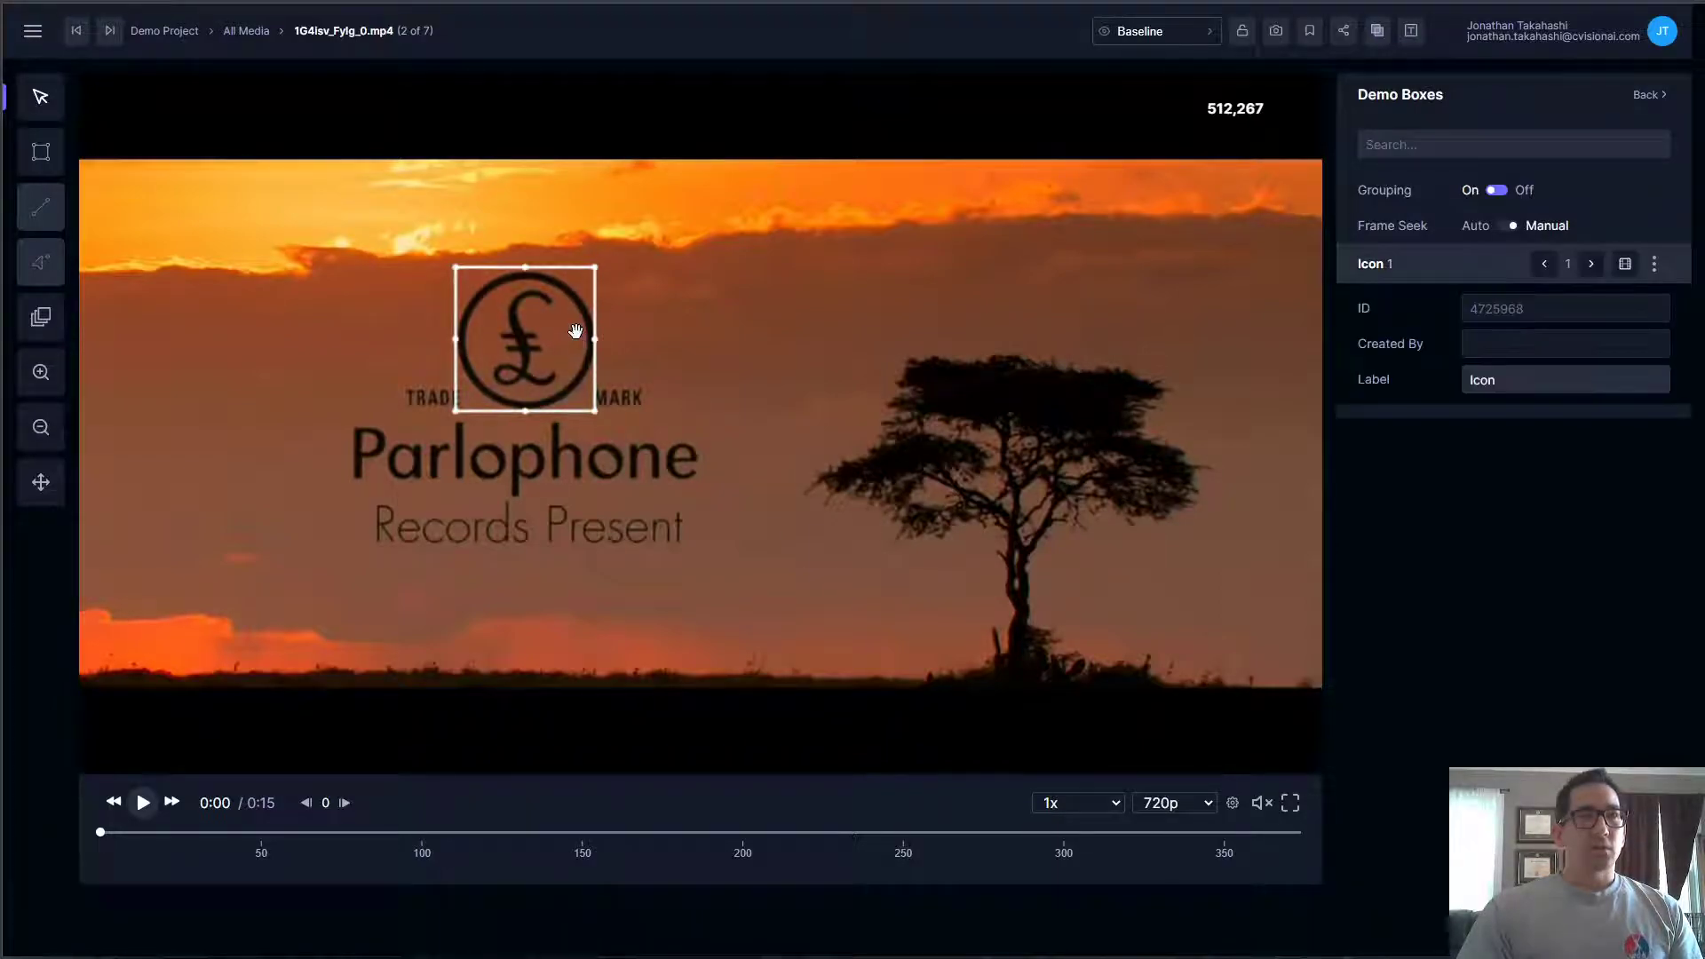
click(1657, 275)
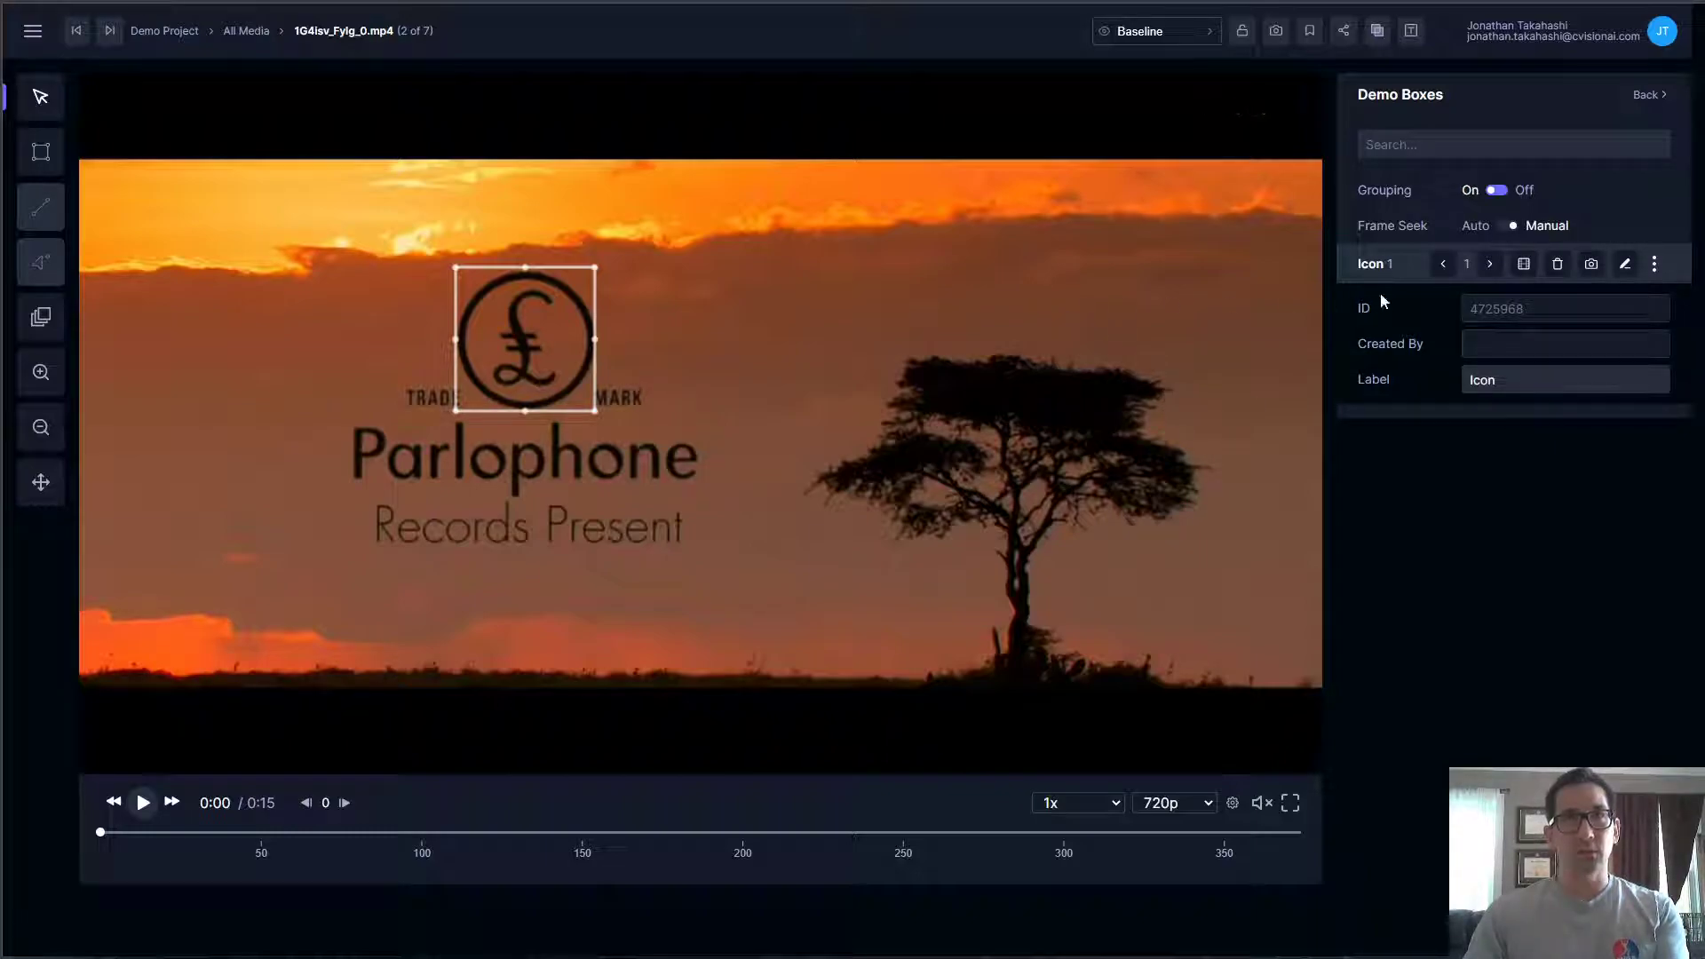
click(1554, 264)
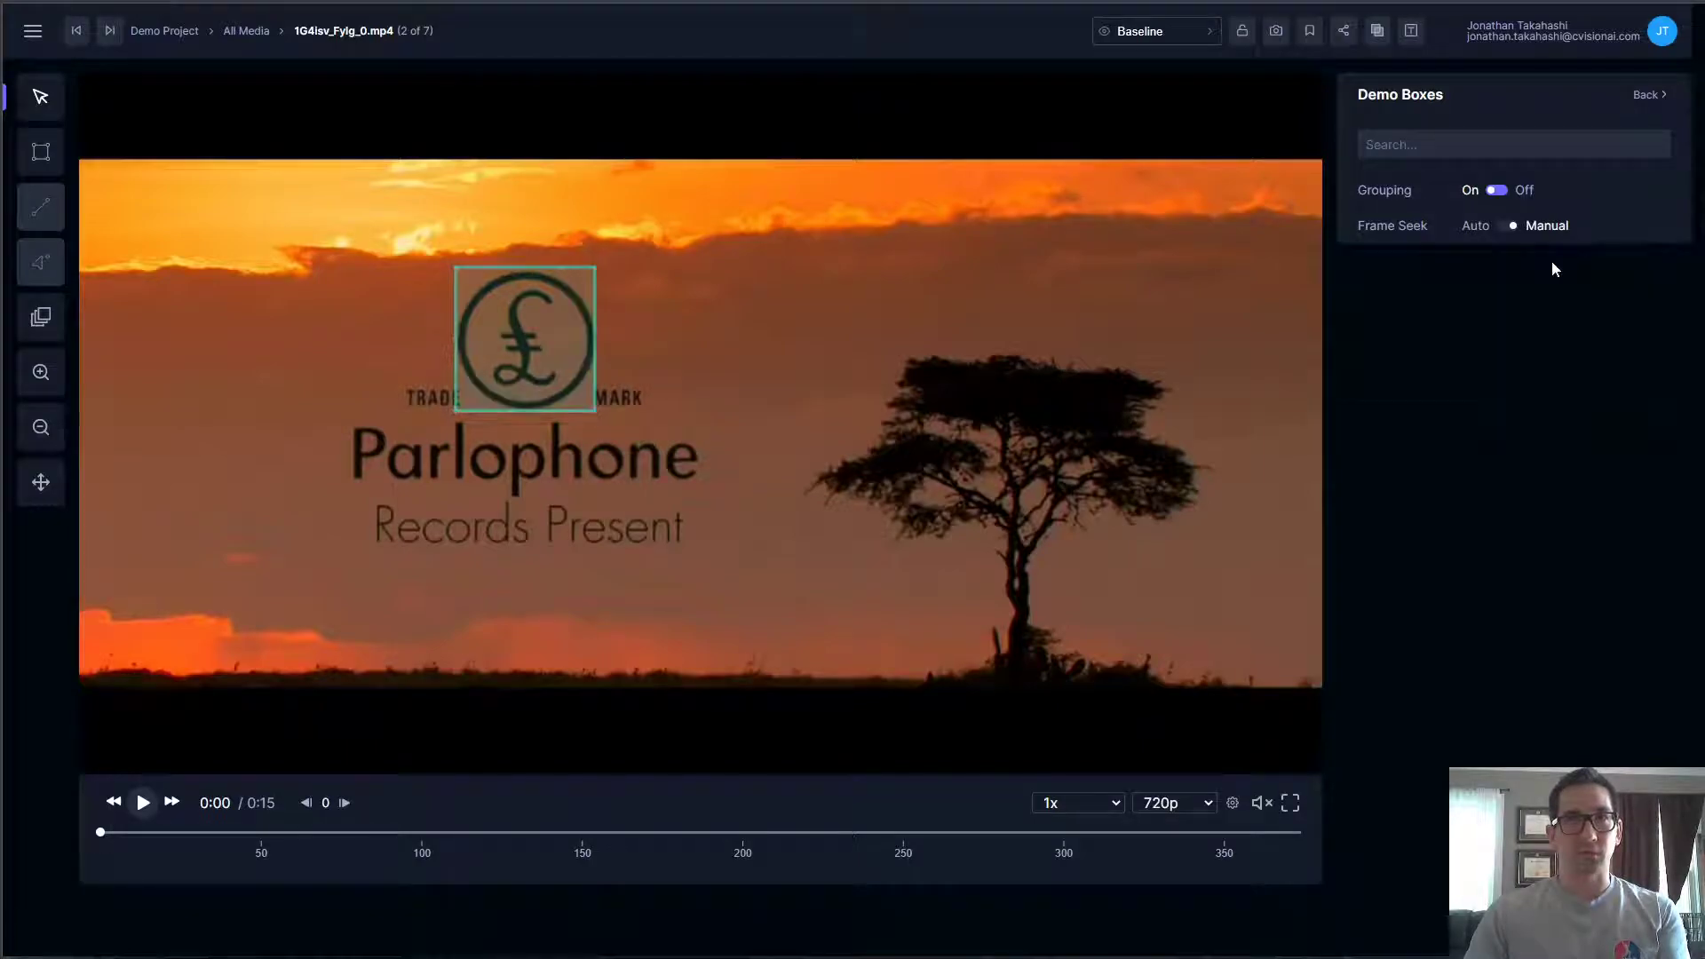
click(1649, 96)
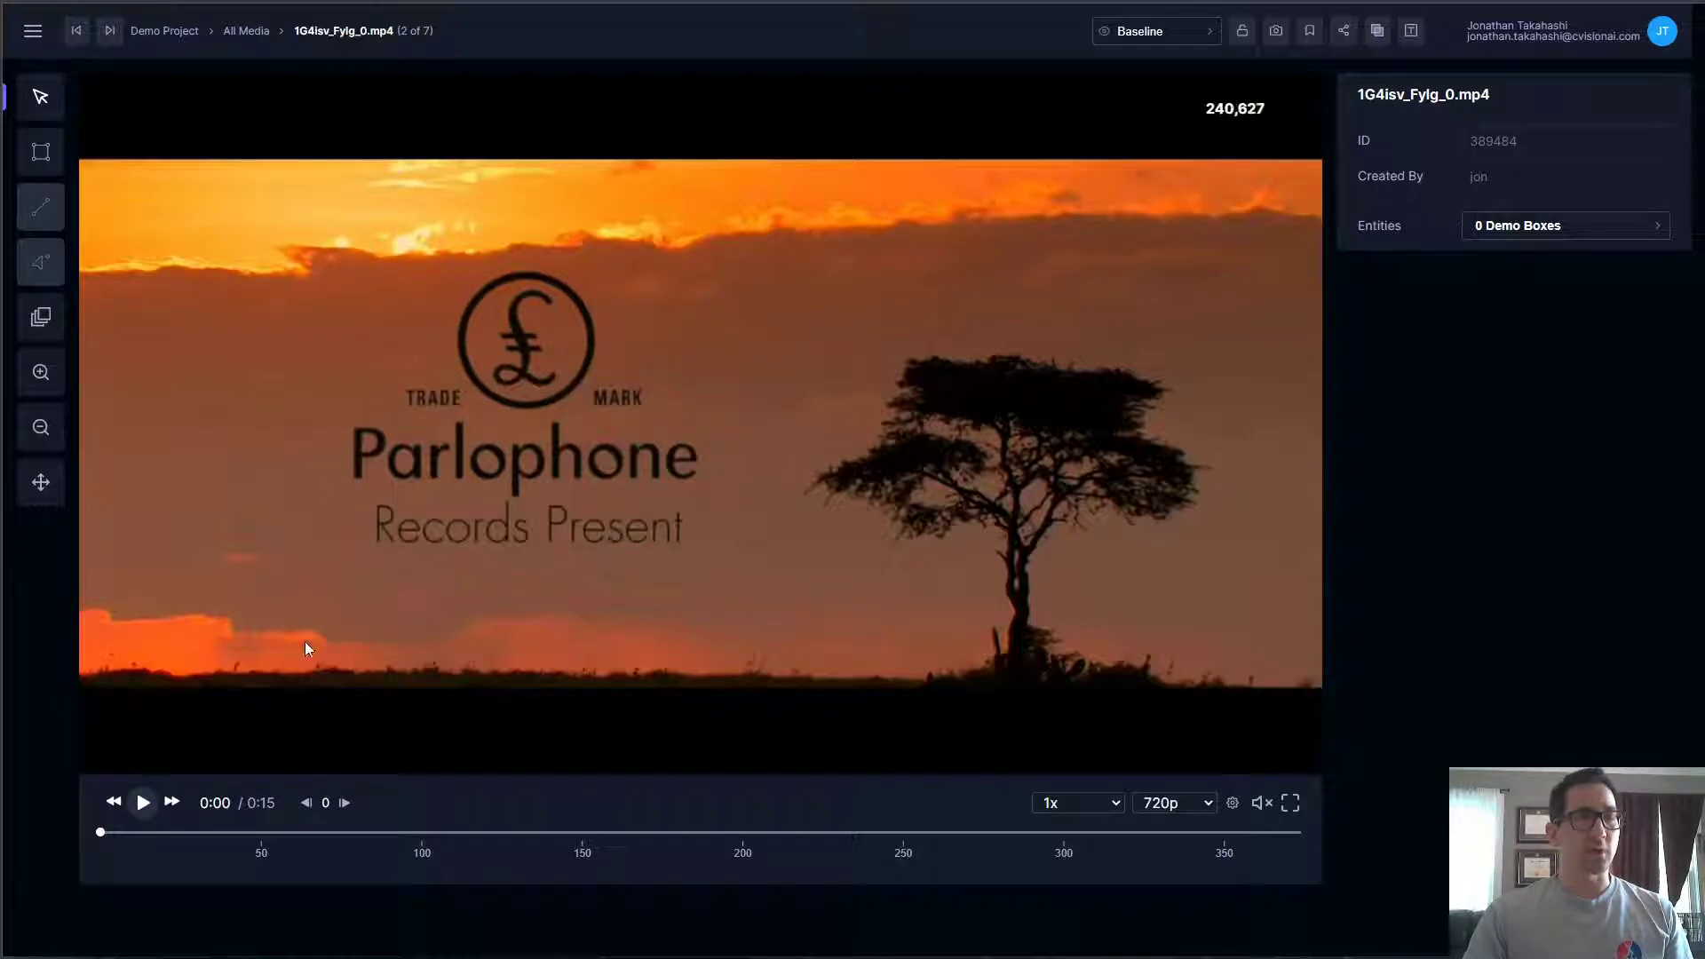
Draw a new box around the circular pound logo, starting at about 388,199, and save it with the label Icon
click(37, 155)
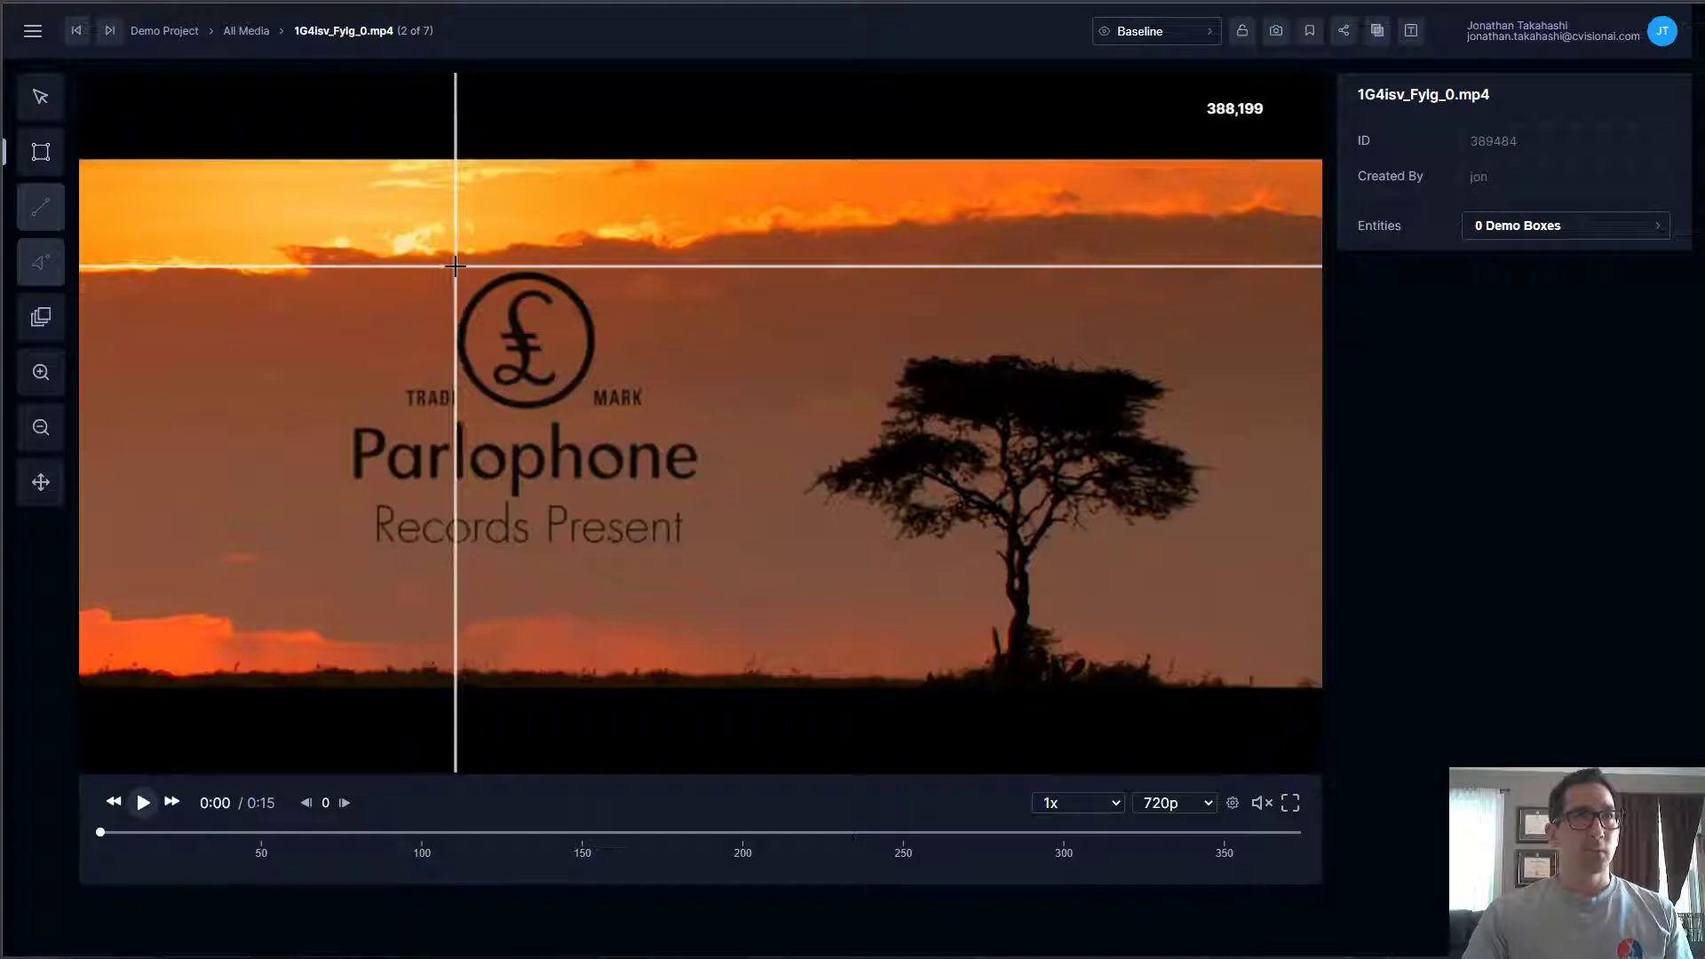
drag(454, 268, 594, 408)
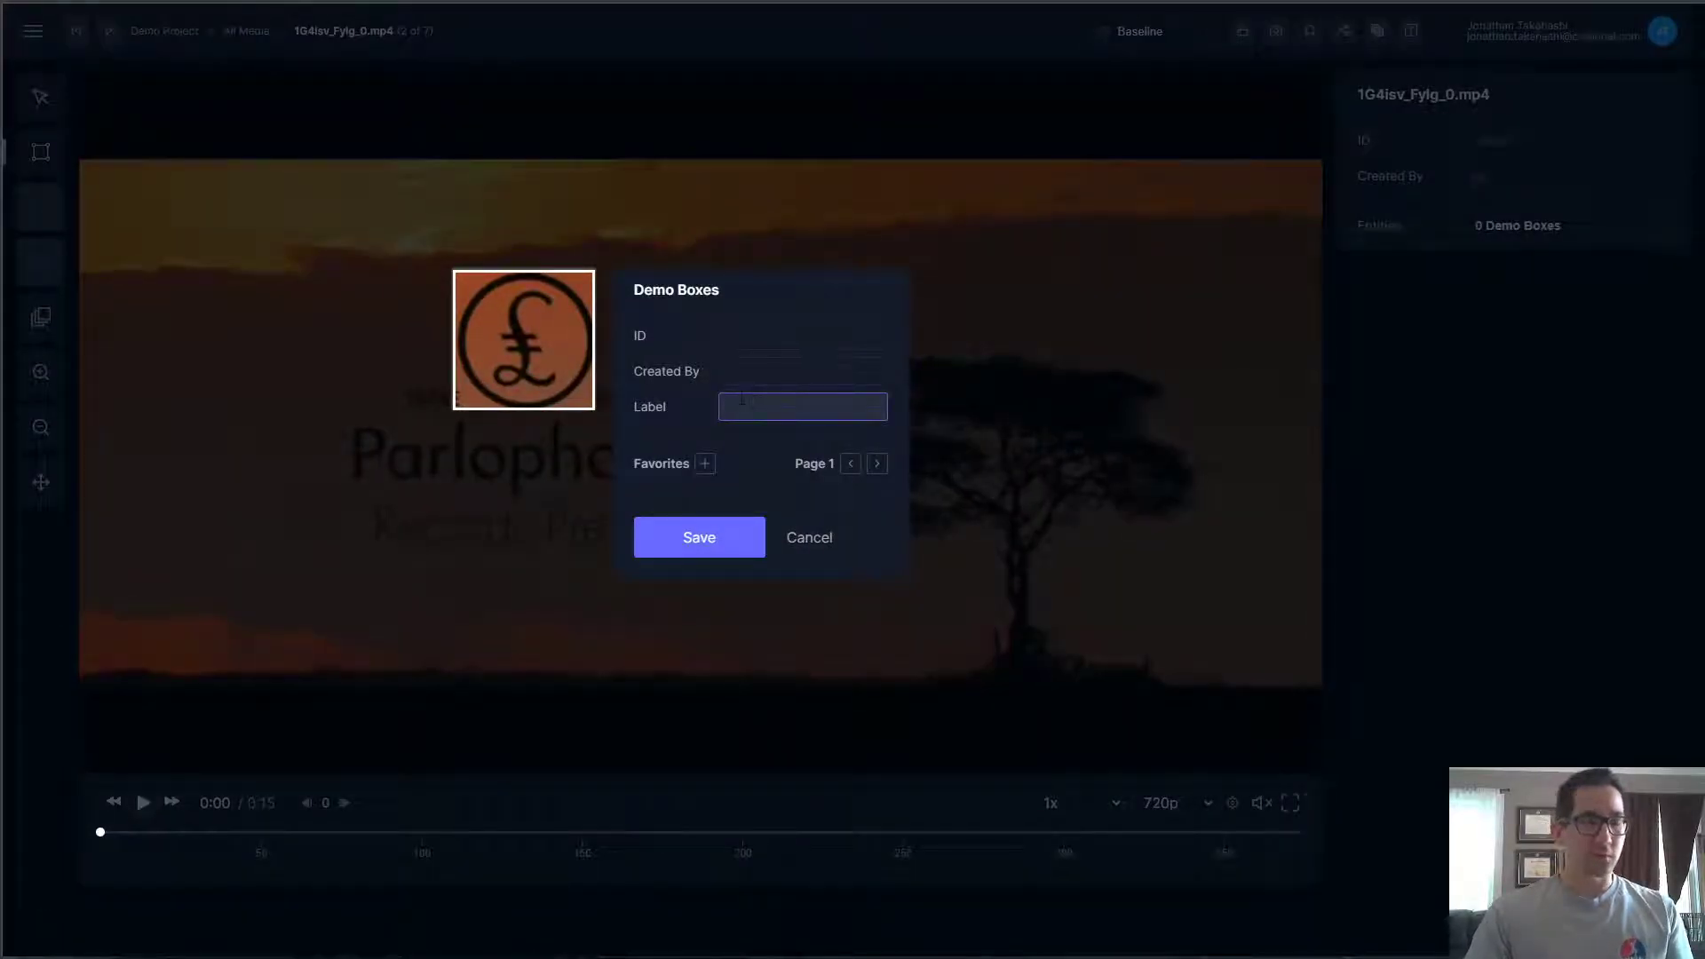
text(Icon)
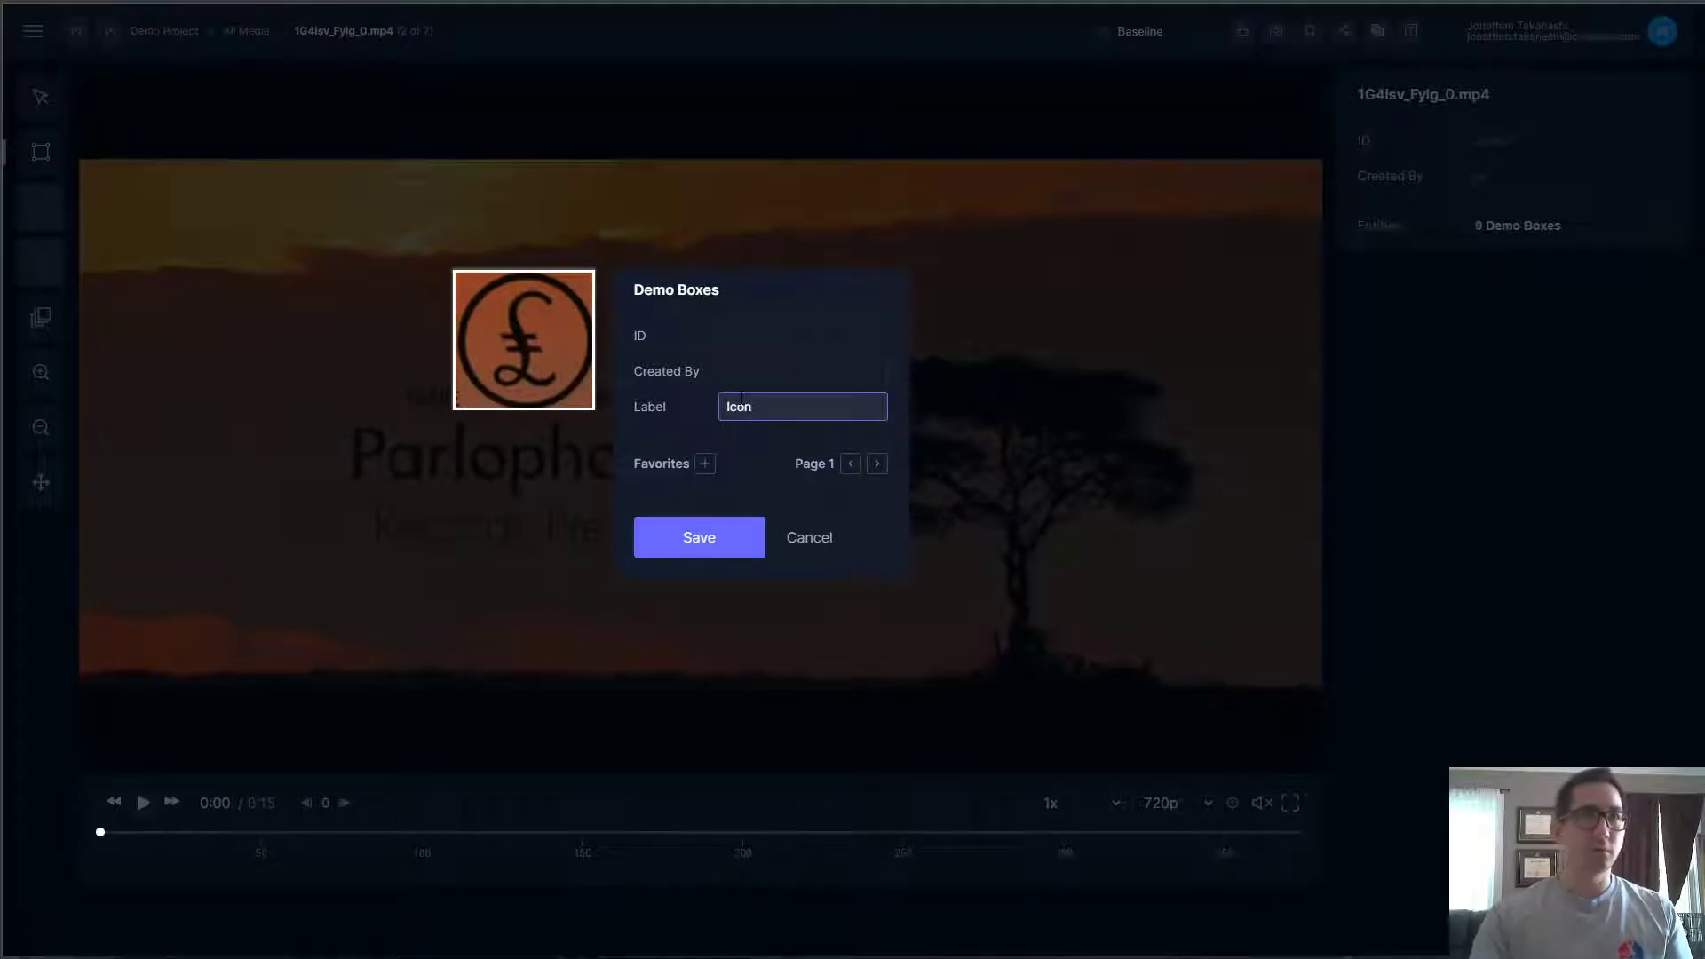
click(736, 538)
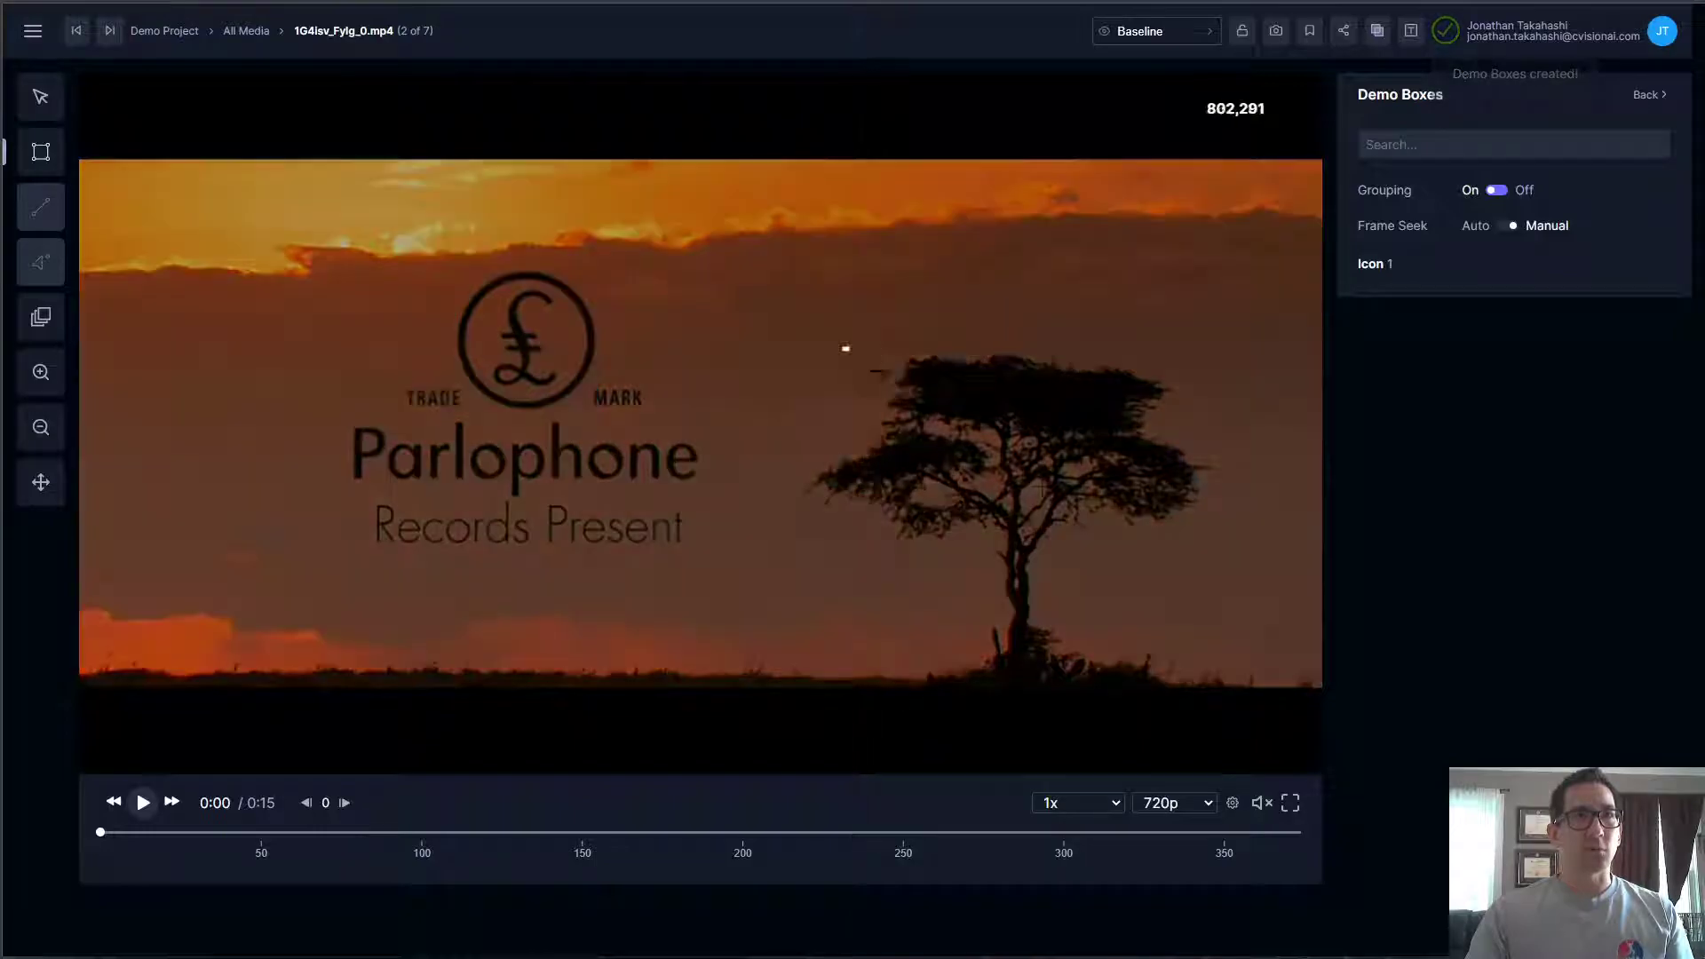
Draw three more Icon boxes in succession: over the tree canopy, around the word Parlophone, and around Records Present
drag(843, 347, 1107, 518)
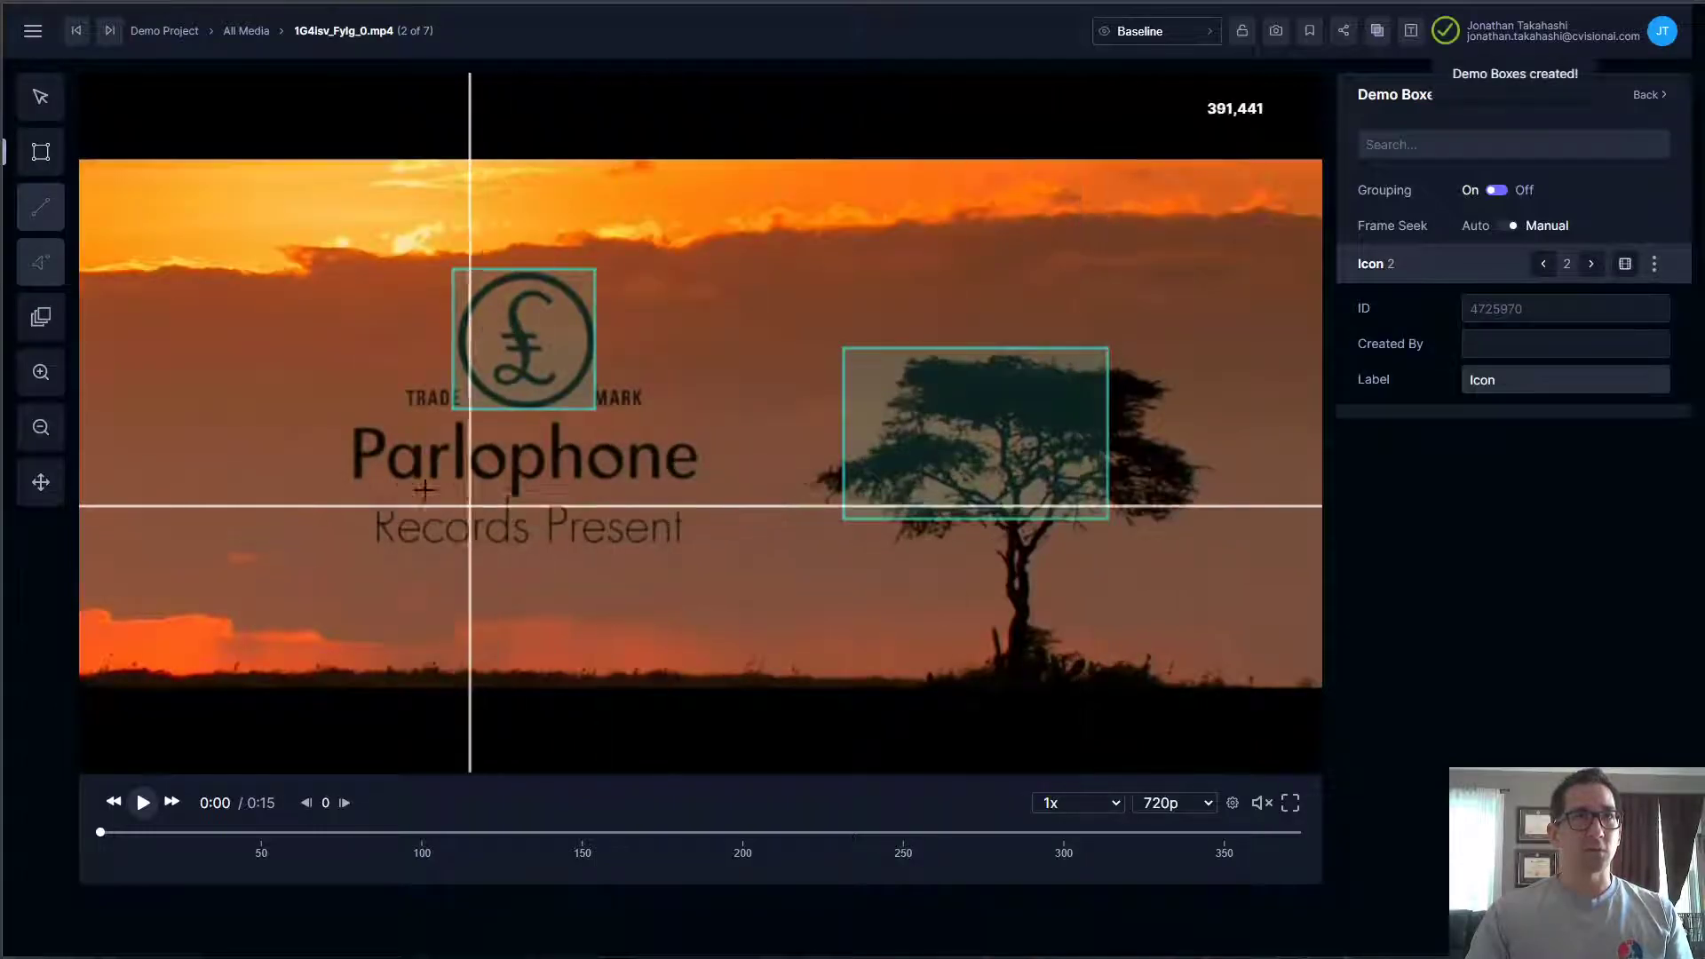
drag(354, 421, 700, 496)
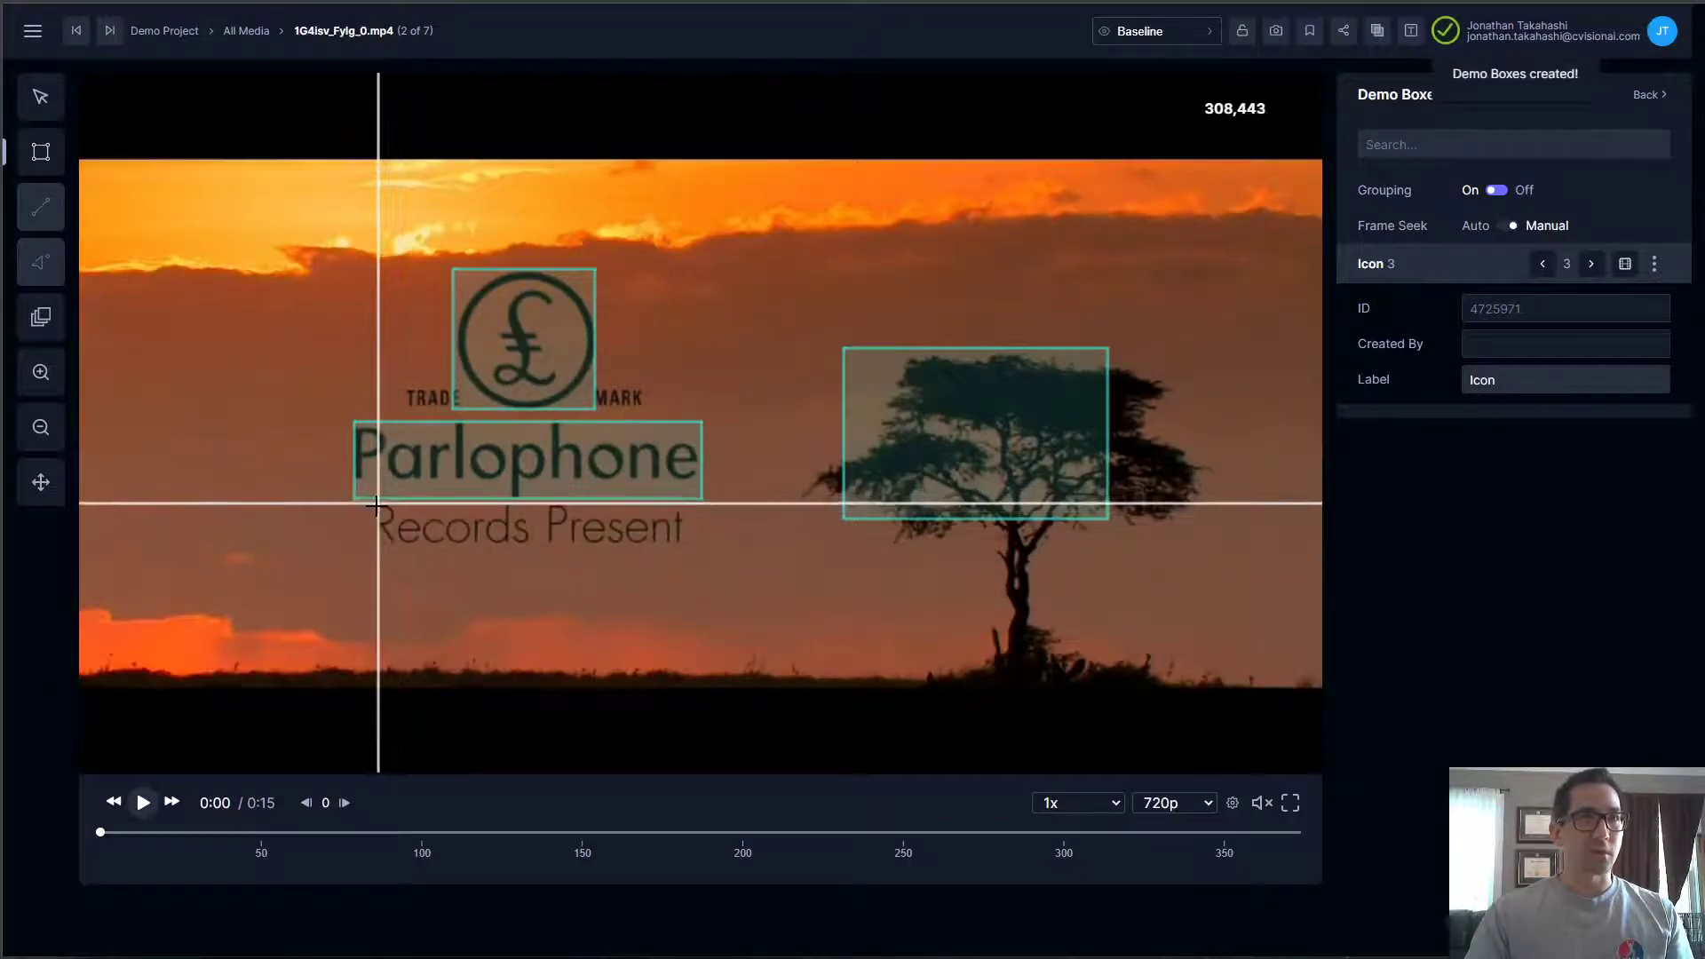
drag(375, 505, 694, 559)
drag(679, 556, 685, 550)
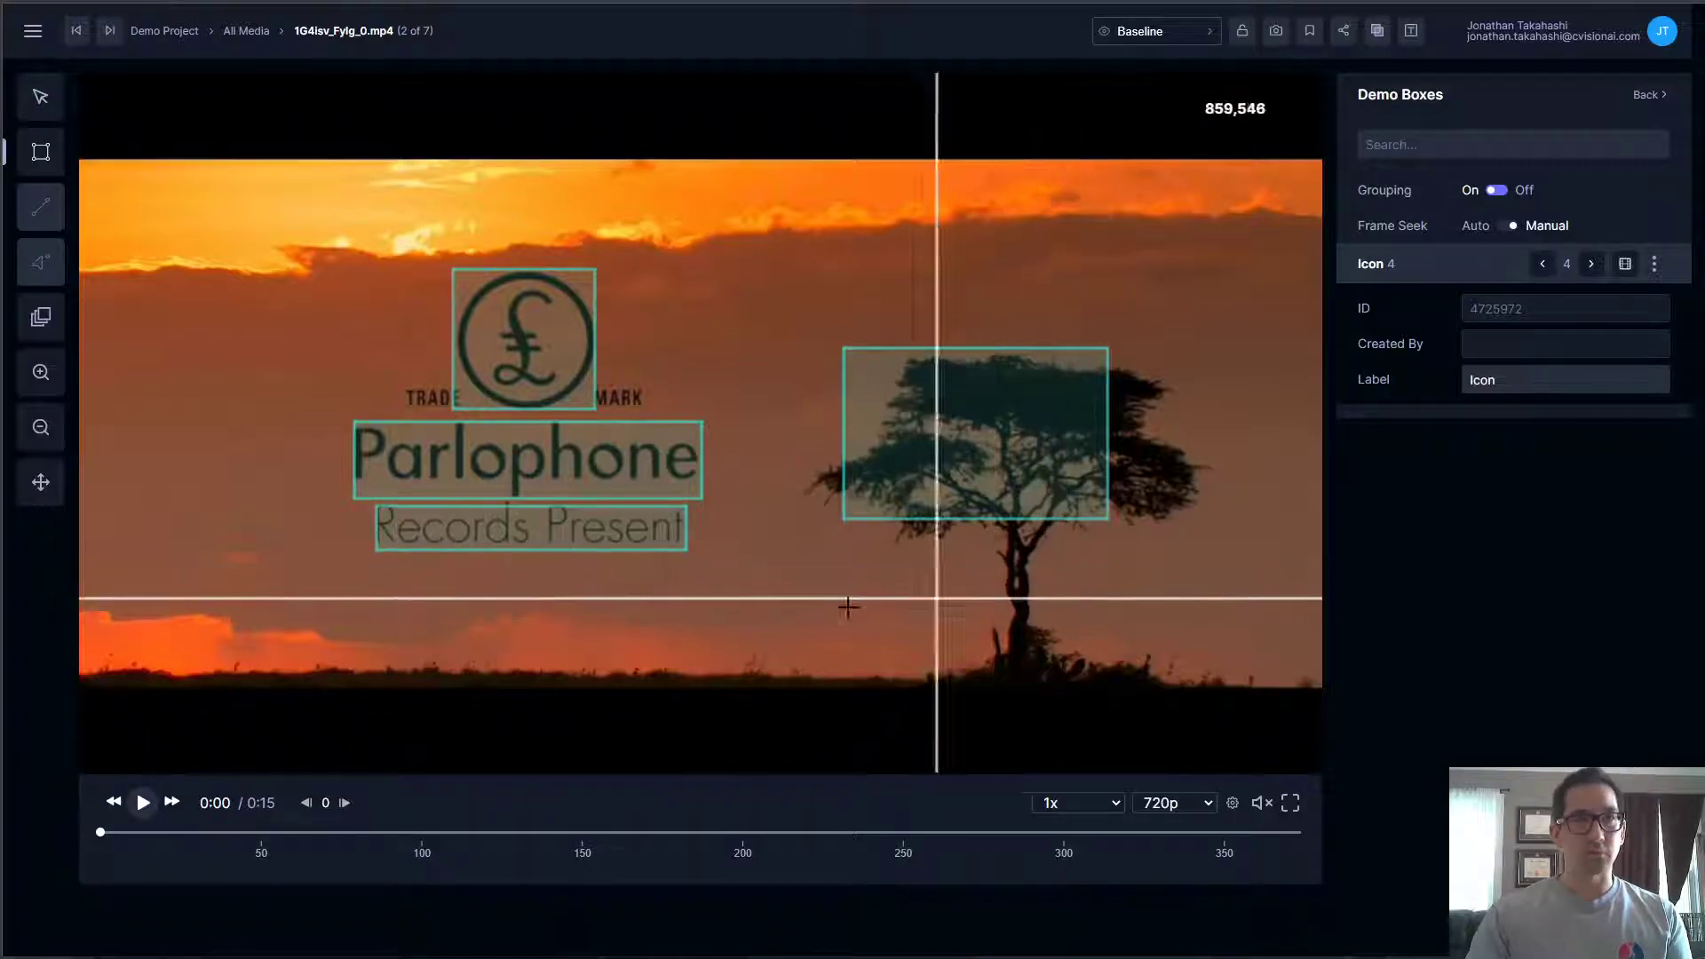
key(Escape)
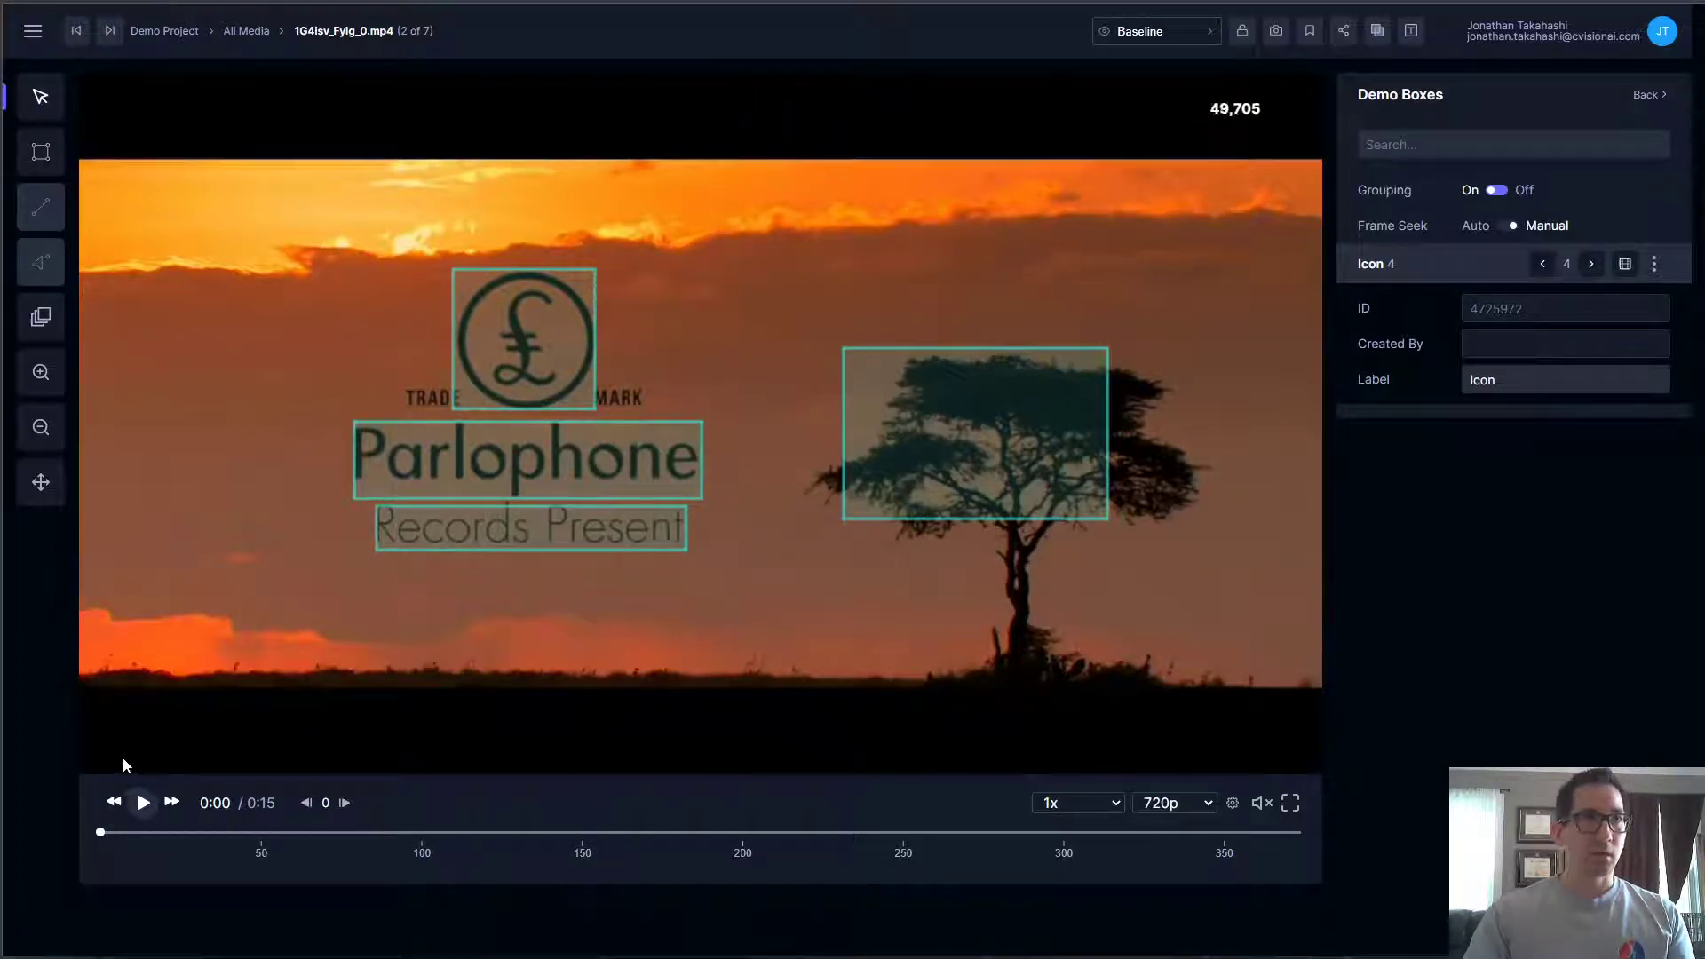
Move the video to frame 220, then jump back to the frame of the fourth Icon box
drag(103, 842, 811, 842)
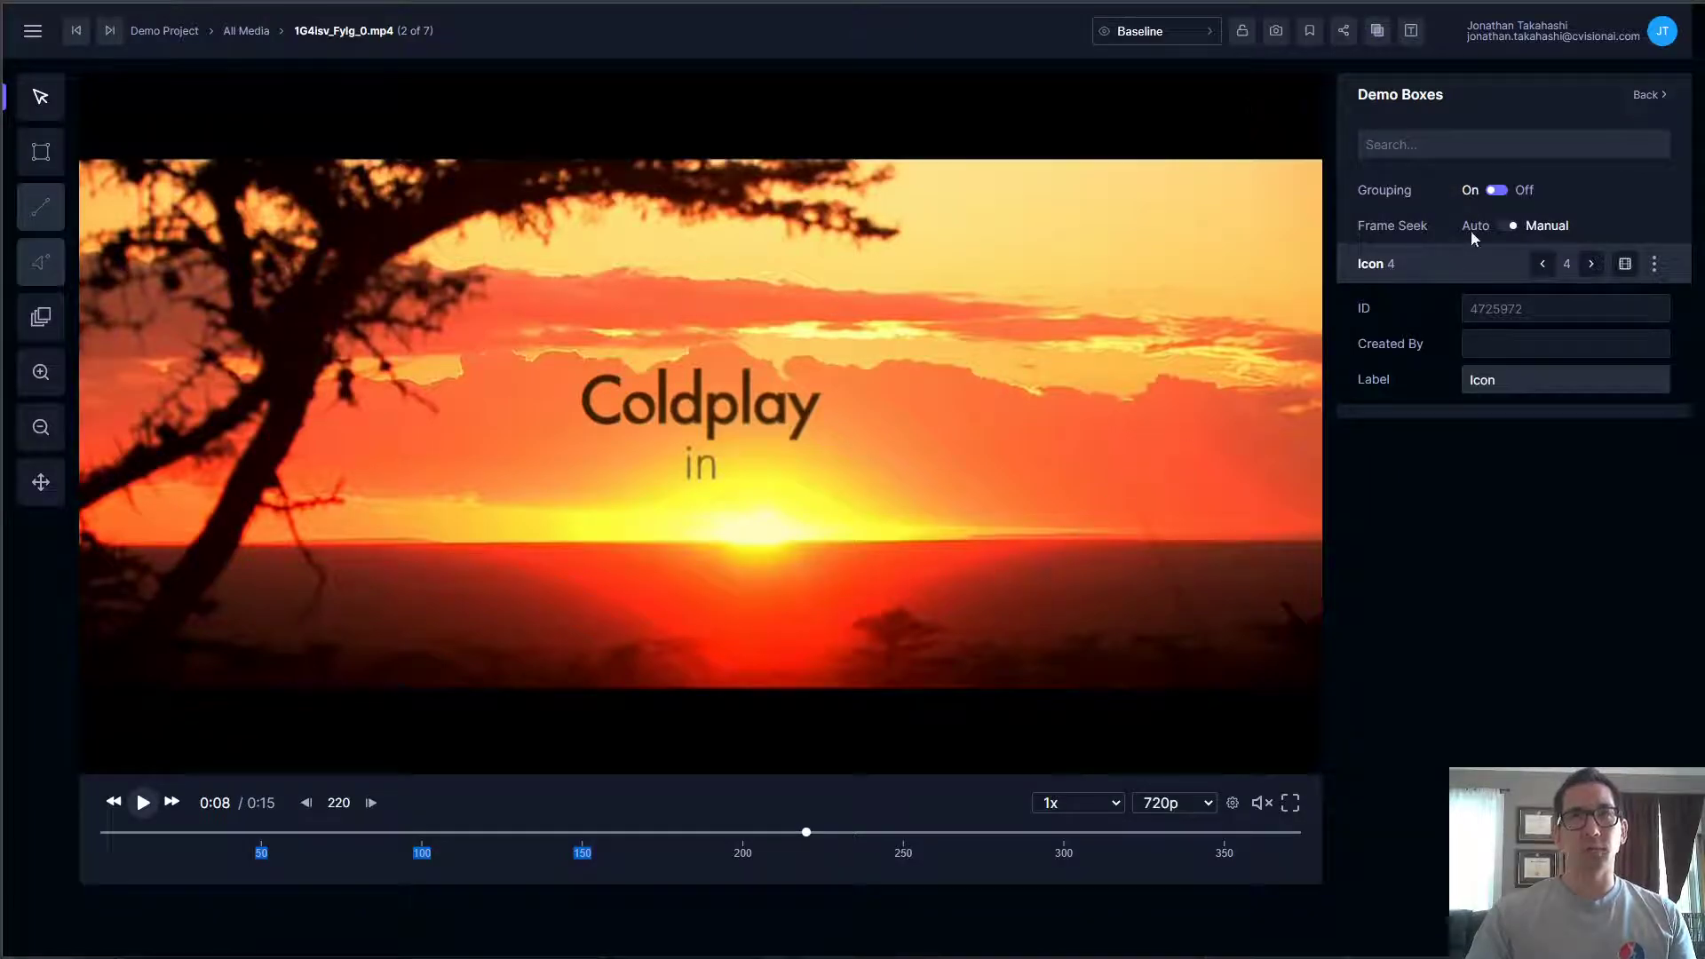
click(1467, 273)
click(1467, 273)
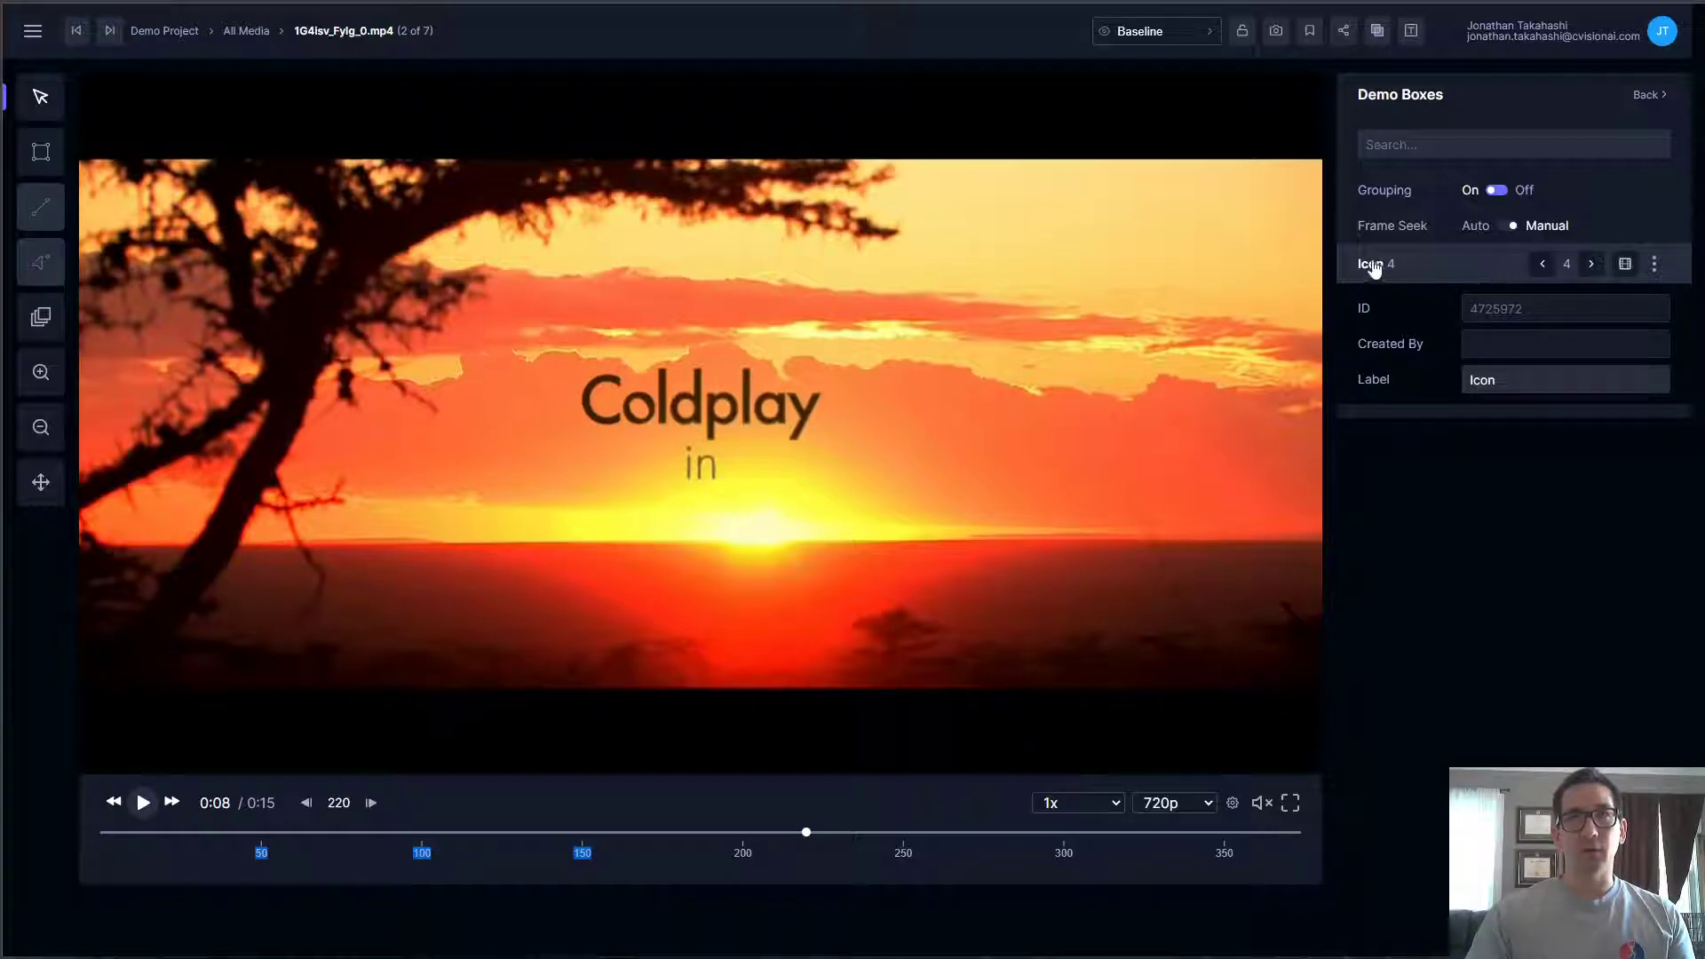
click(1624, 265)
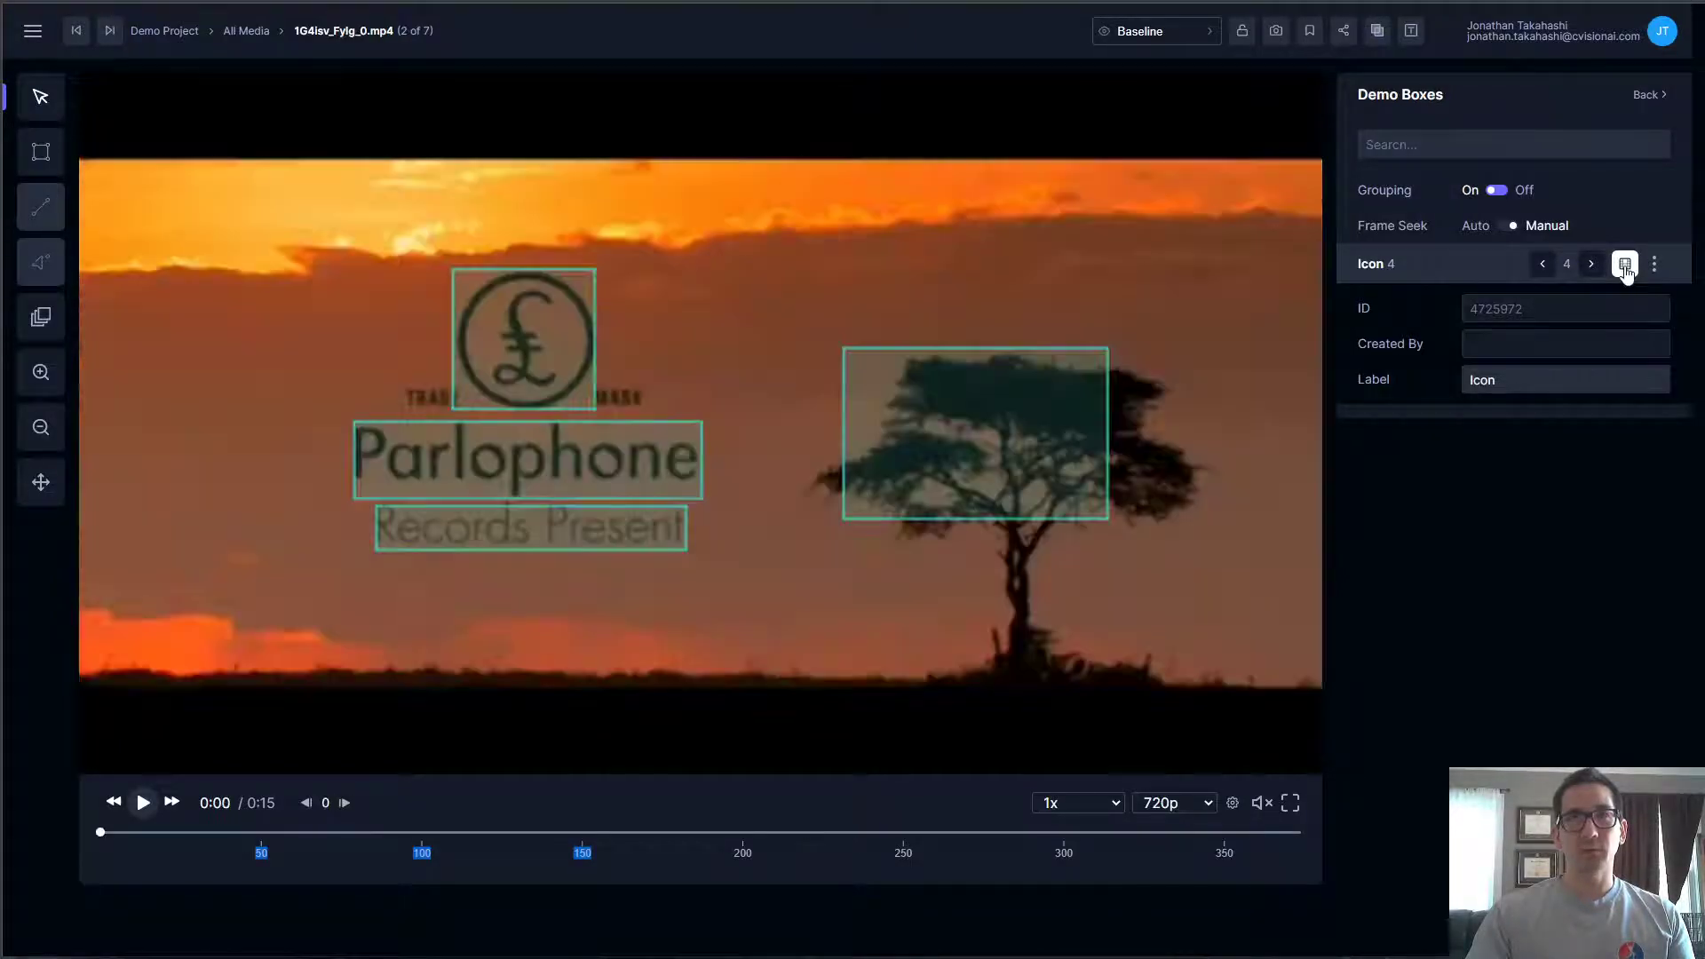